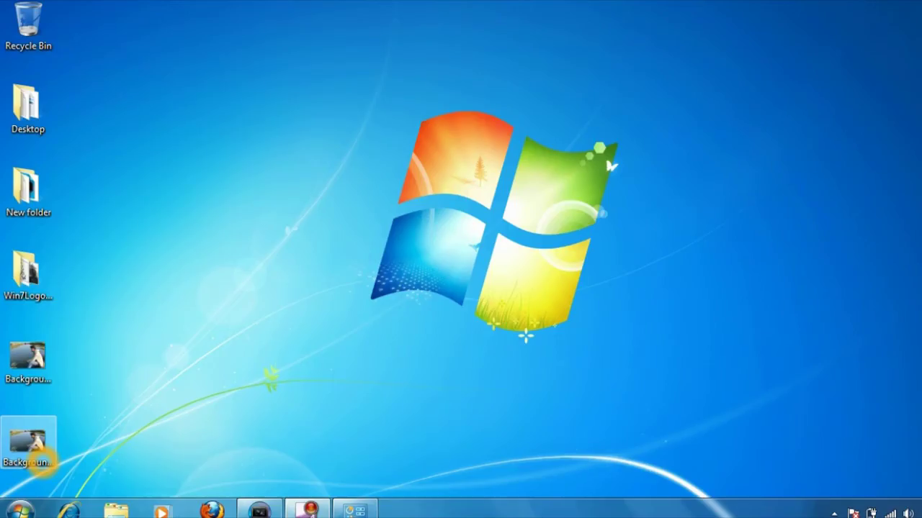
- Select the BackgroundDefault.jpg icon on the desktop and bring up its options
left_click(133, 144)
left_click(28, 356)
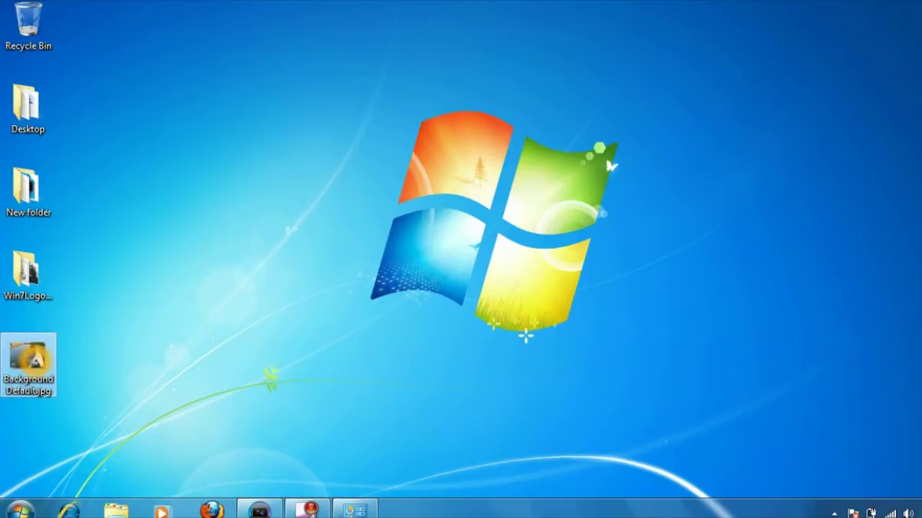
right_click(31, 358)
left_click(72, 347)
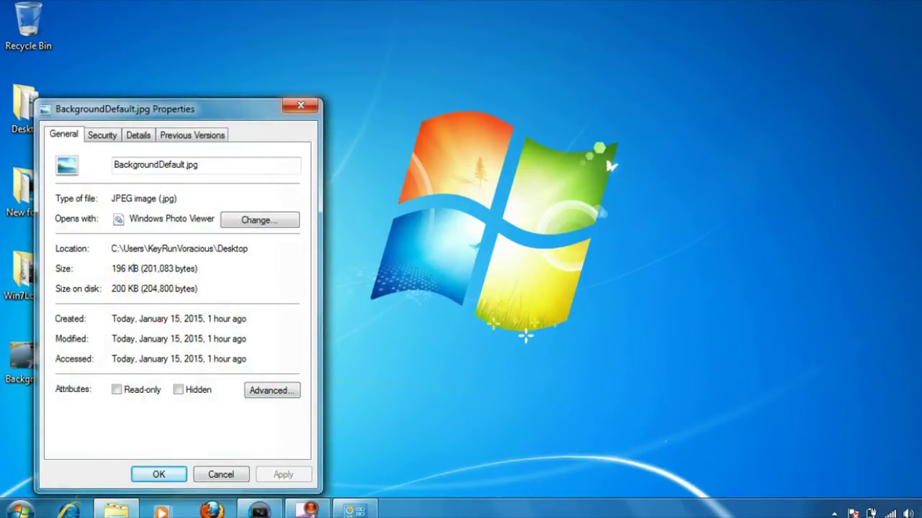
left_click(301, 106)
left_click(30, 355)
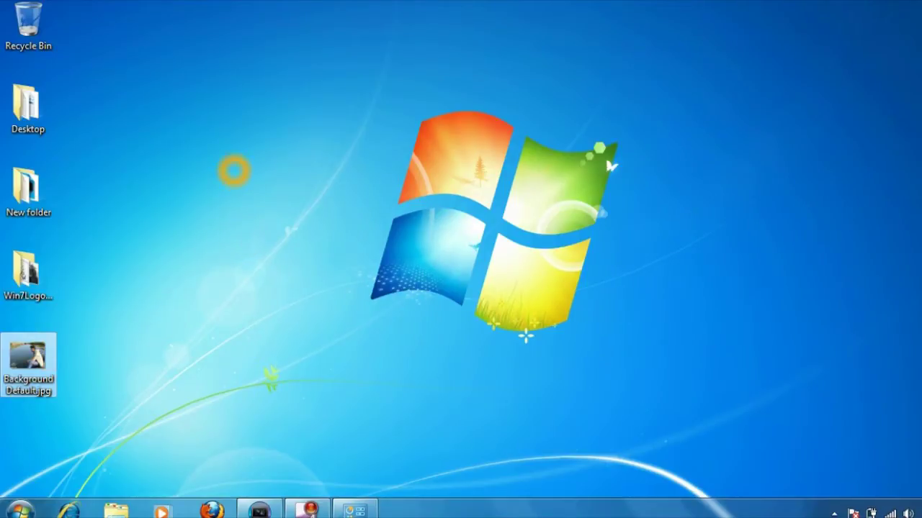
right_click(234, 171)
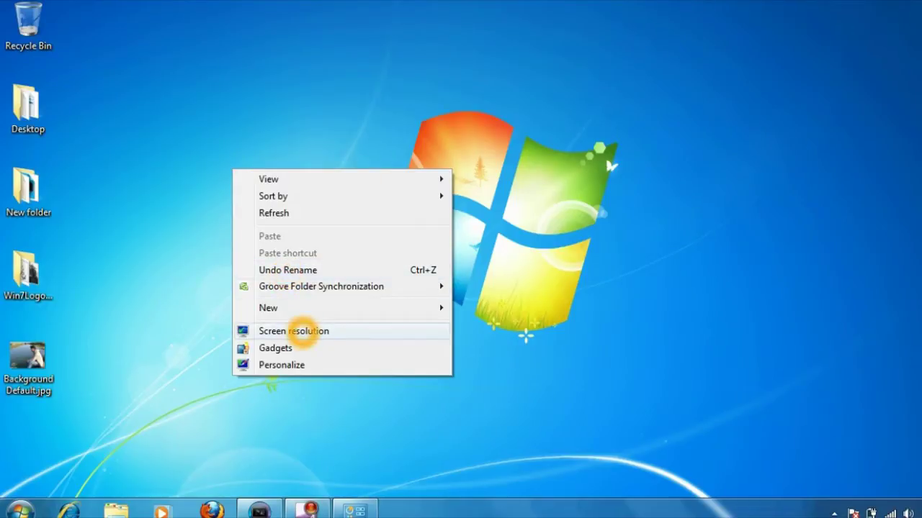
left_click(303, 331)
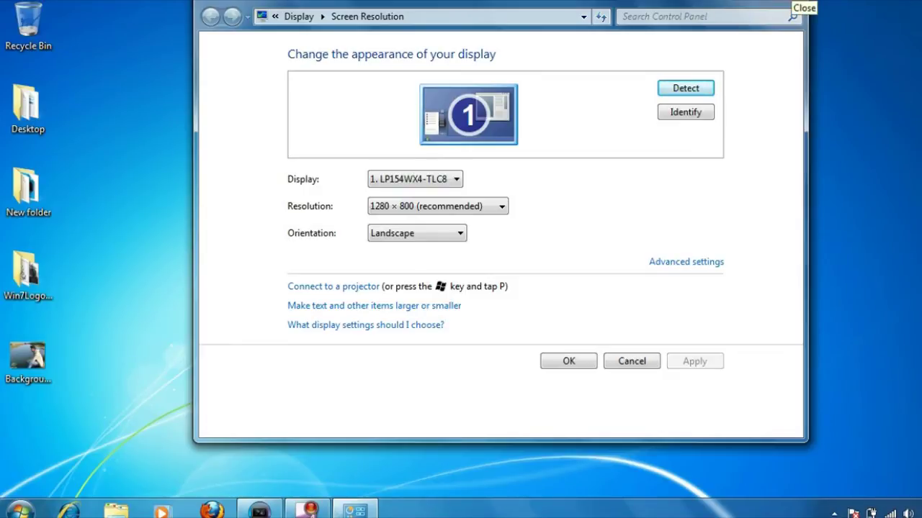
left_click(792, 5)
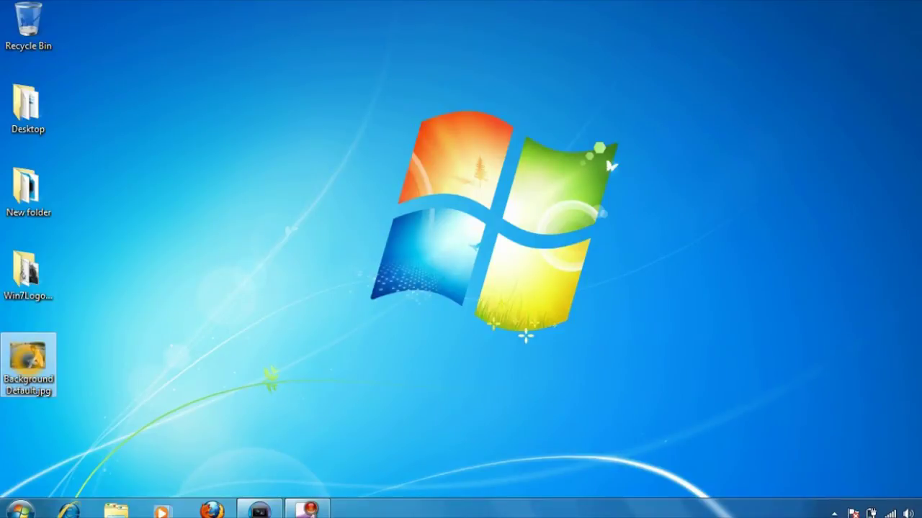
right_click(27, 358)
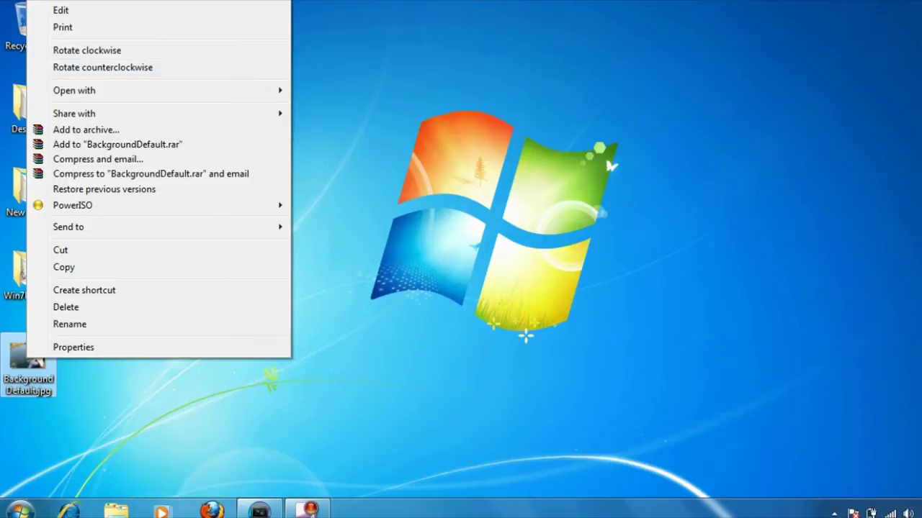
- Open BackgroundDefault.jpg in Paint and resize it to 1280 × 800 pixels without keeping aspect ratio
mouse_move(278, 87)
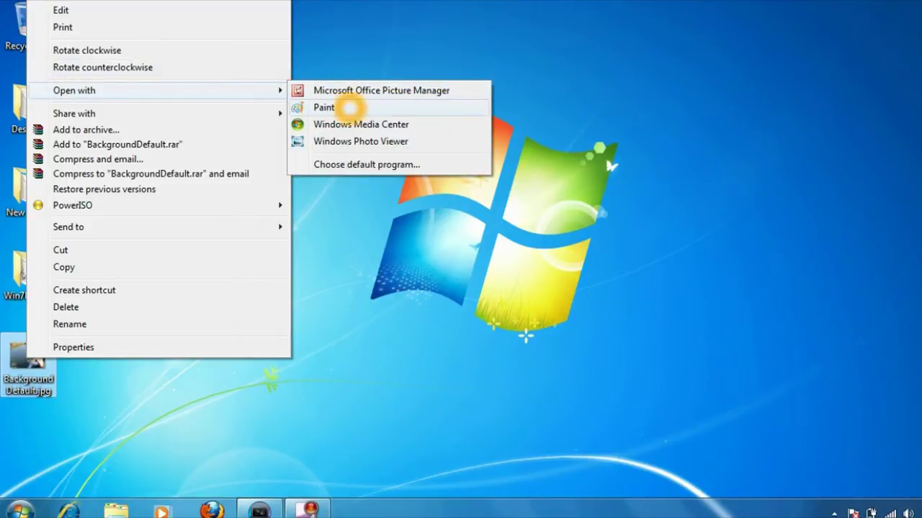
left_click(348, 107)
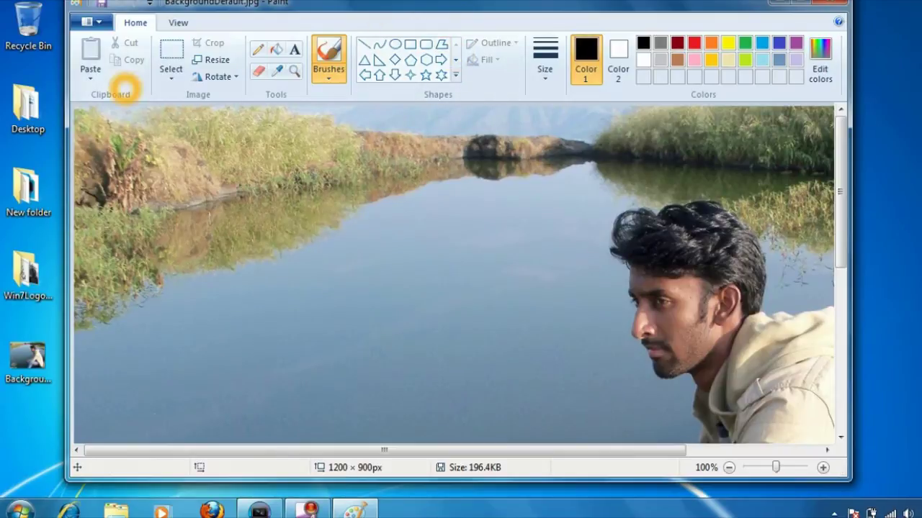
left_click(213, 59)
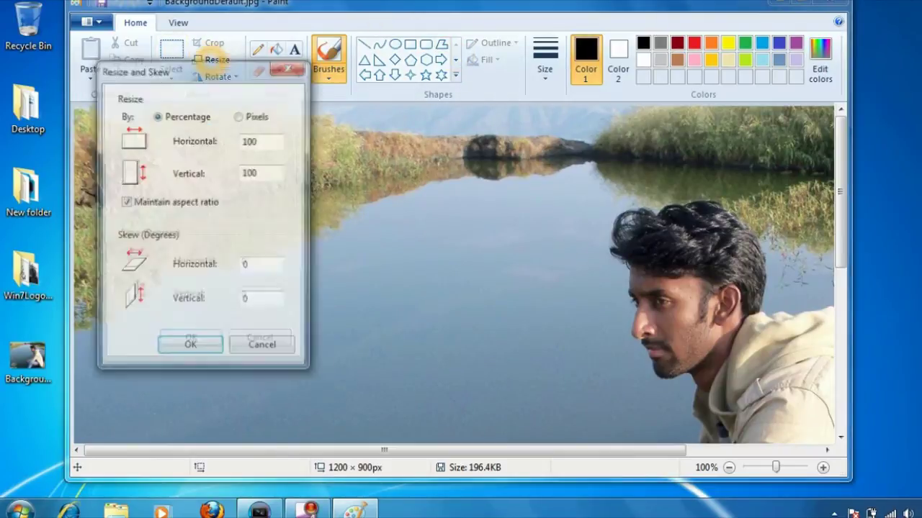
left_click_drag(222, 72, 309, 46)
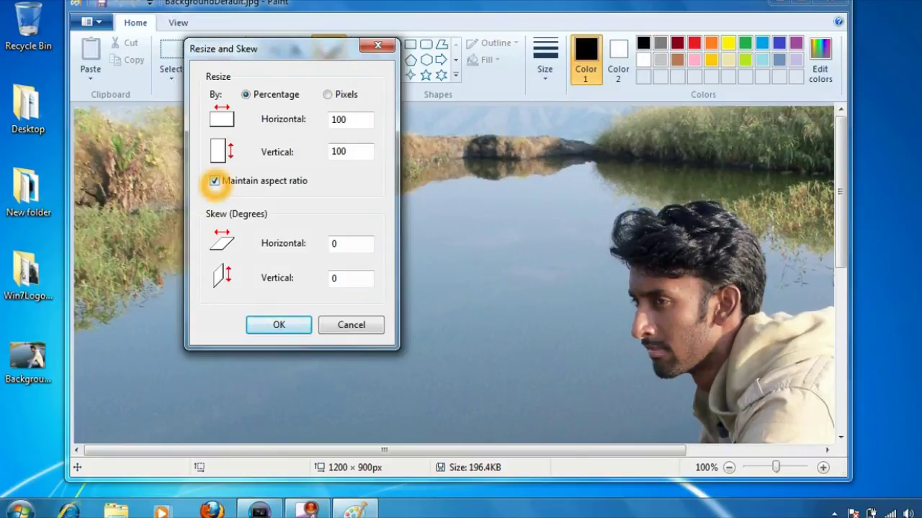
left_click(214, 181)
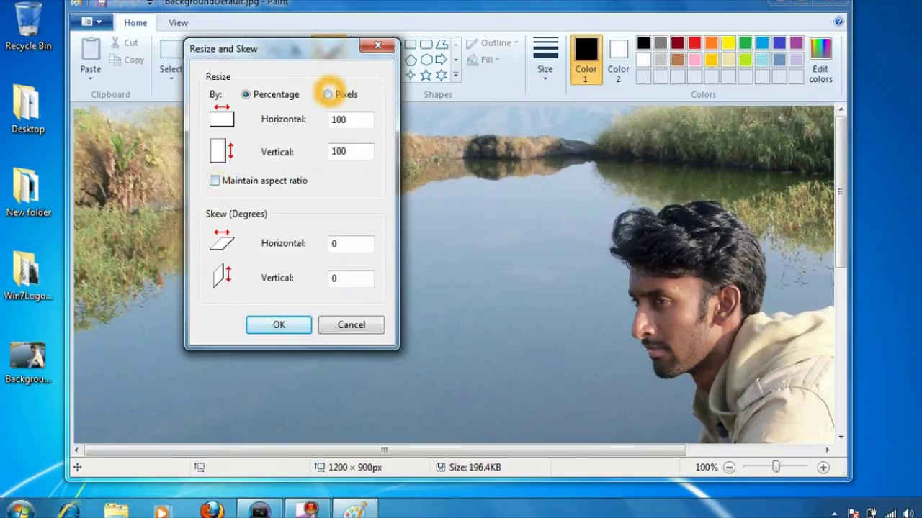
left_click(328, 94)
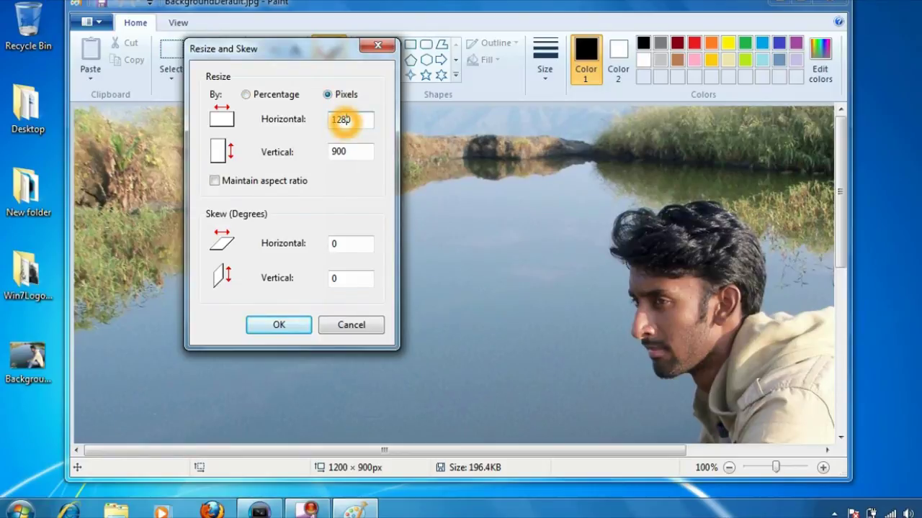
key("Tab")
type("80")
left_click(280, 324)
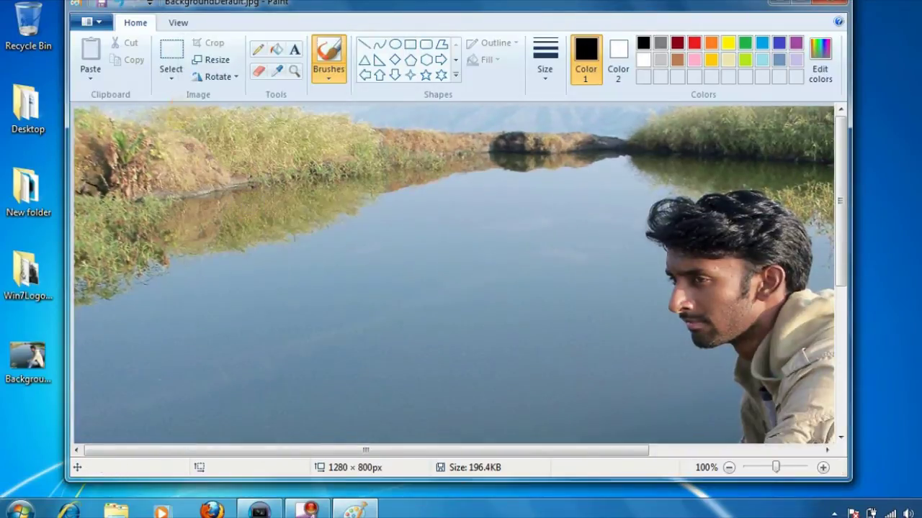
- Save the resized image on the desktop as Background1280X800.jpg, then close Paint
left_click(99, 22)
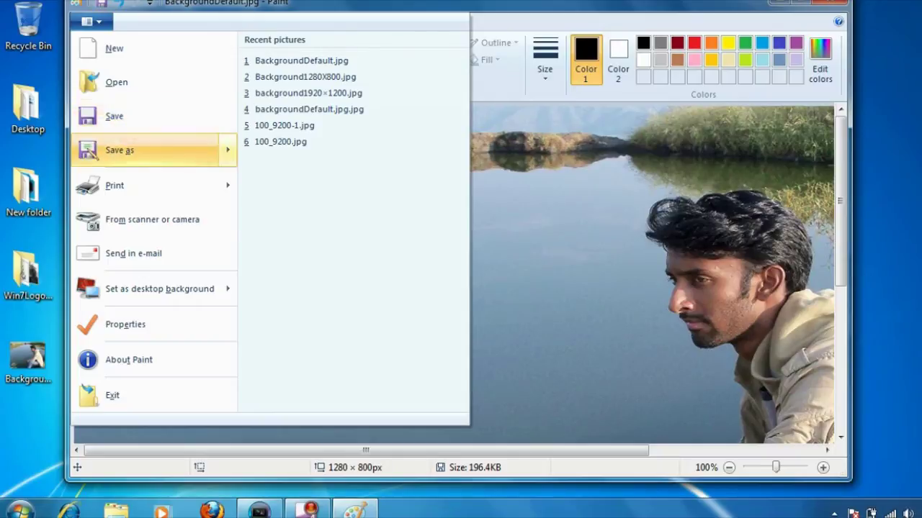
left_click(133, 149)
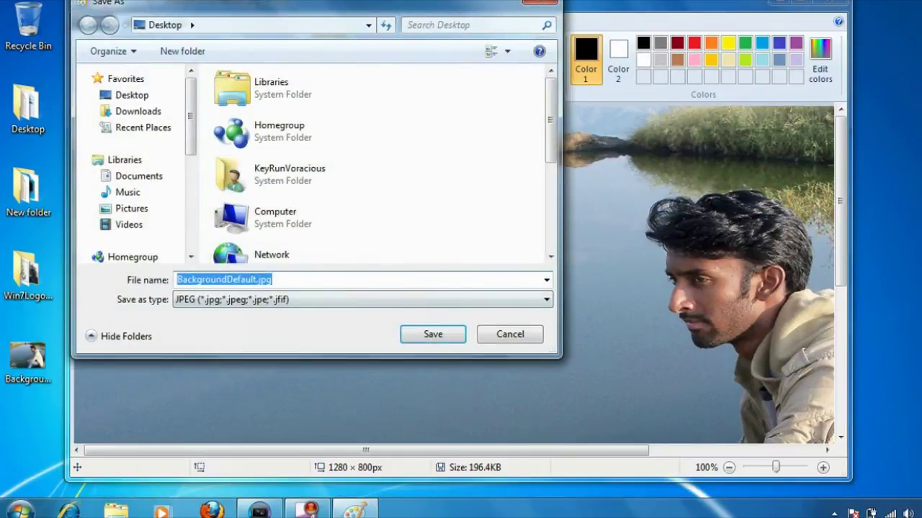
left_click(252, 279)
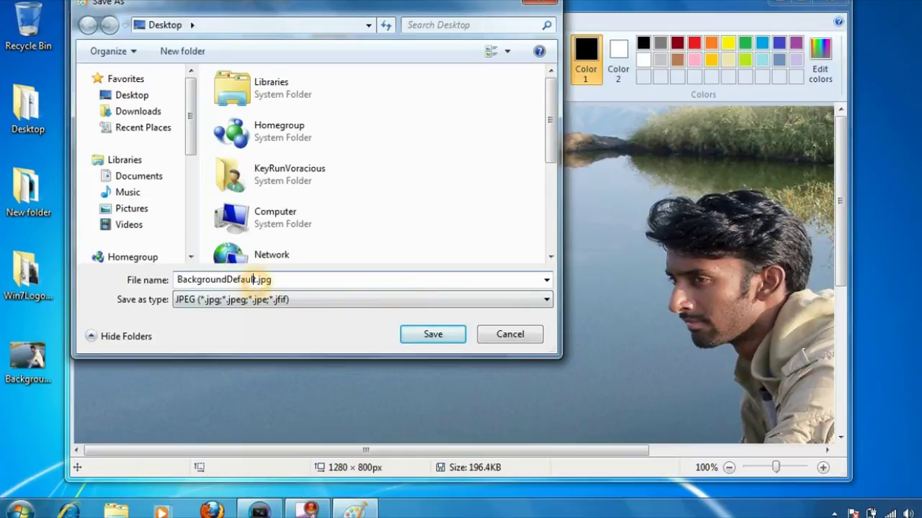
key("BackSpace")
key("BackSpace")
key("BackSpace")
key("BackSpace")
key("BackSpace")
key("BackSpace")
key("BackSpace")
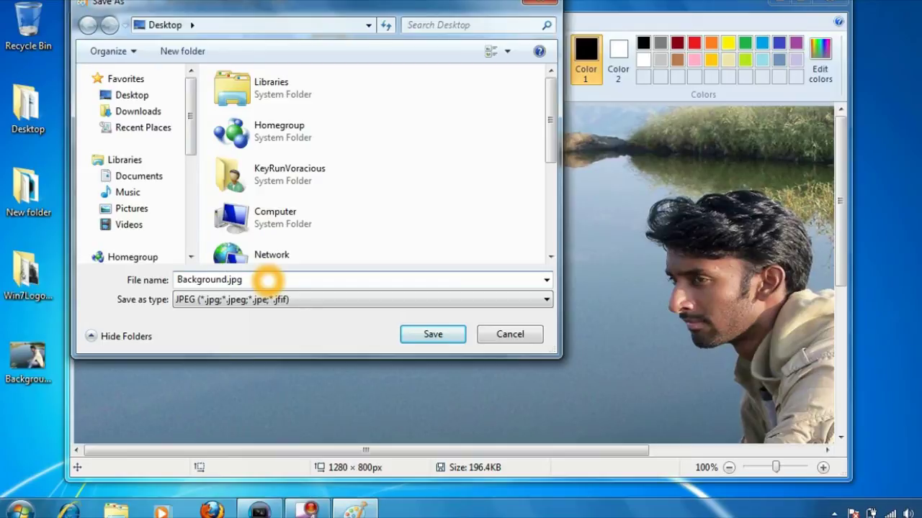
type("1280X800")
left_click(131, 95)
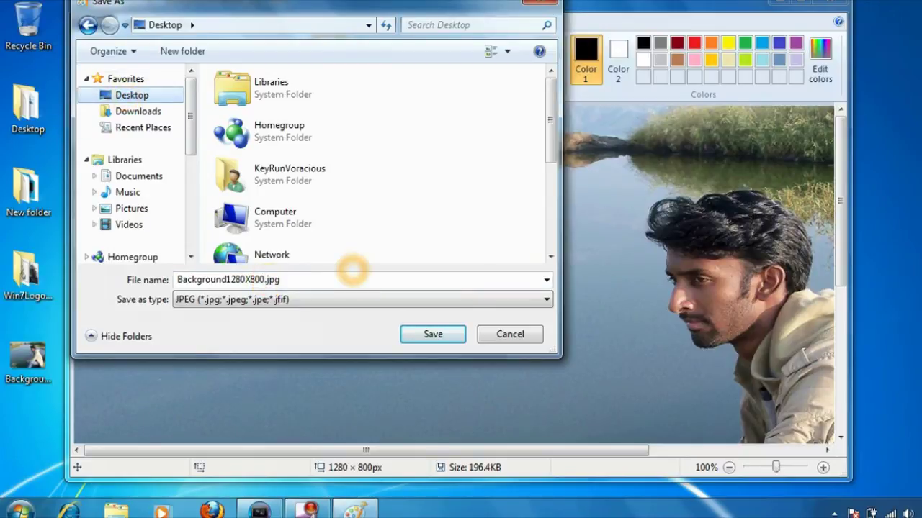
left_click(432, 334)
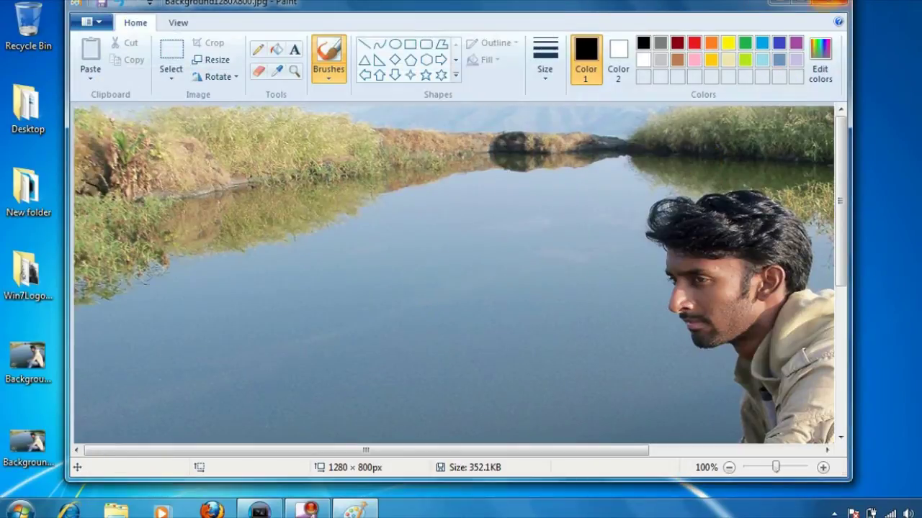
left_click(828, 2)
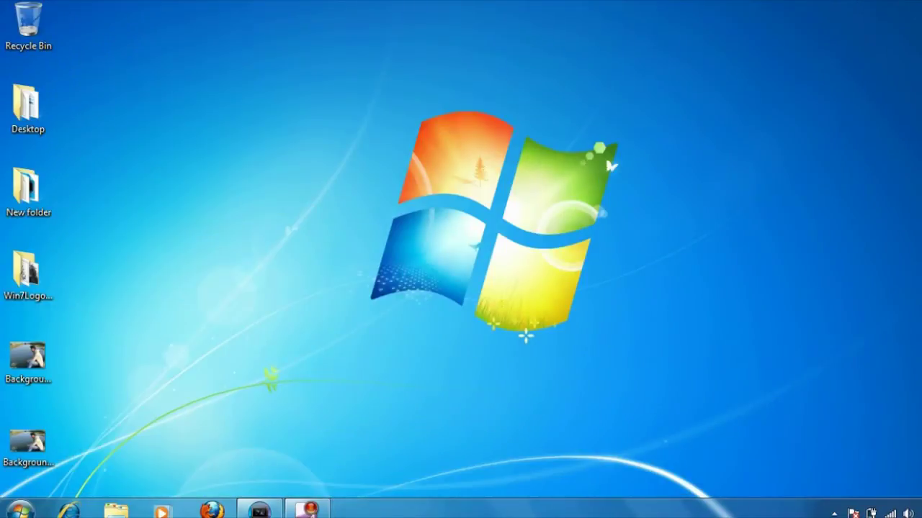
- Check the BackgroundDefault.jpg and Background1280X800.jpg icons on the desktop, then preview the open registry file window
left_click(166, 309)
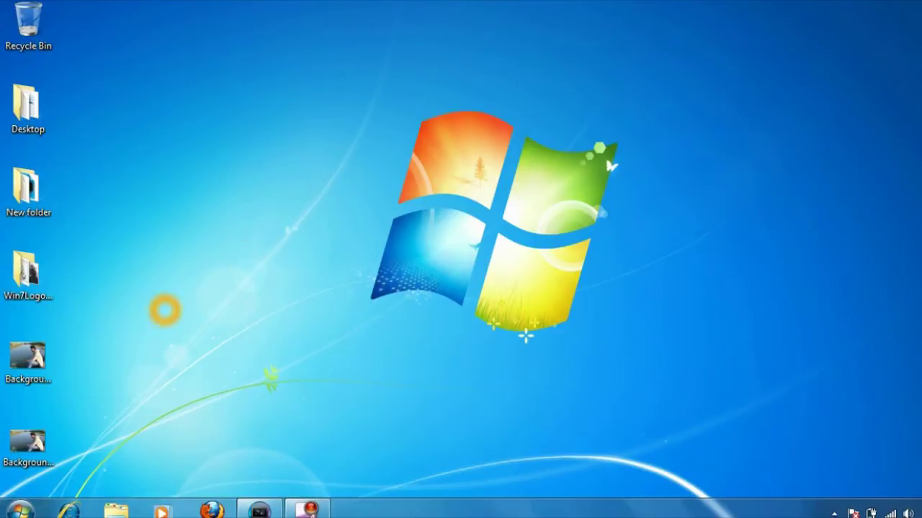
left_click(28, 363)
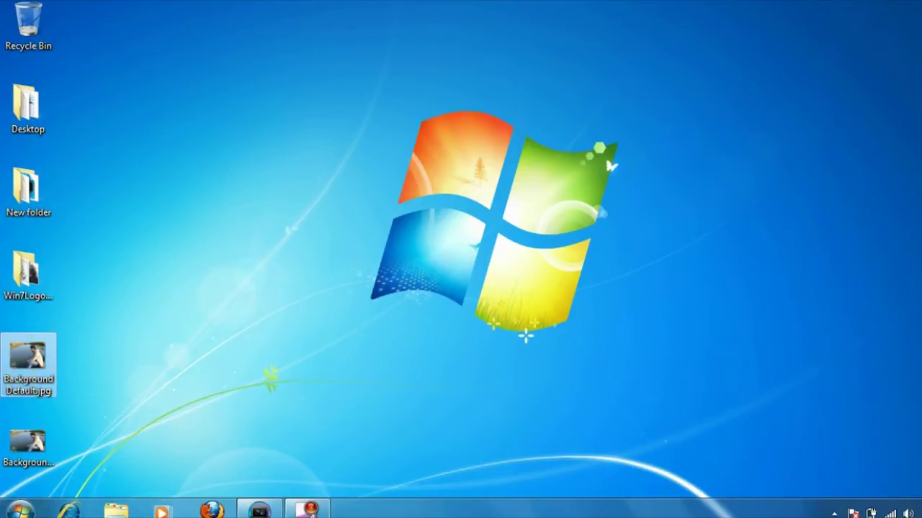
left_click(28, 443)
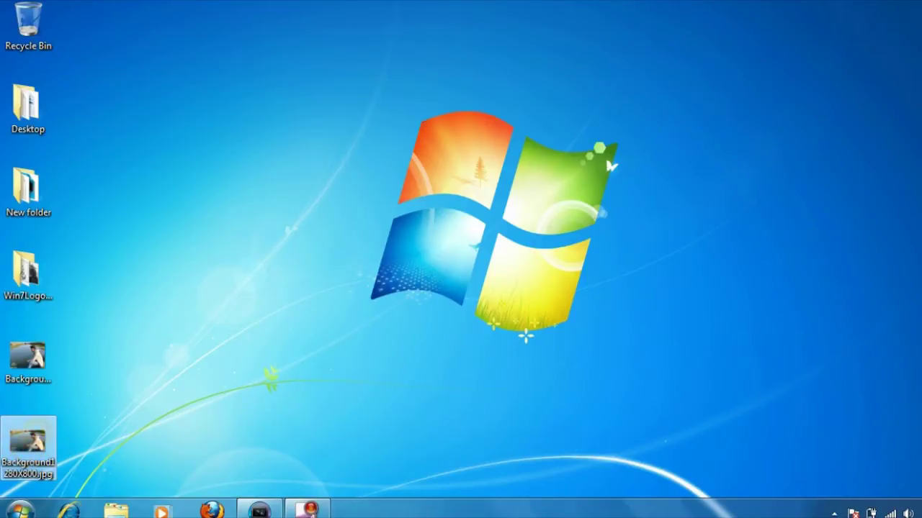
left_click(182, 311)
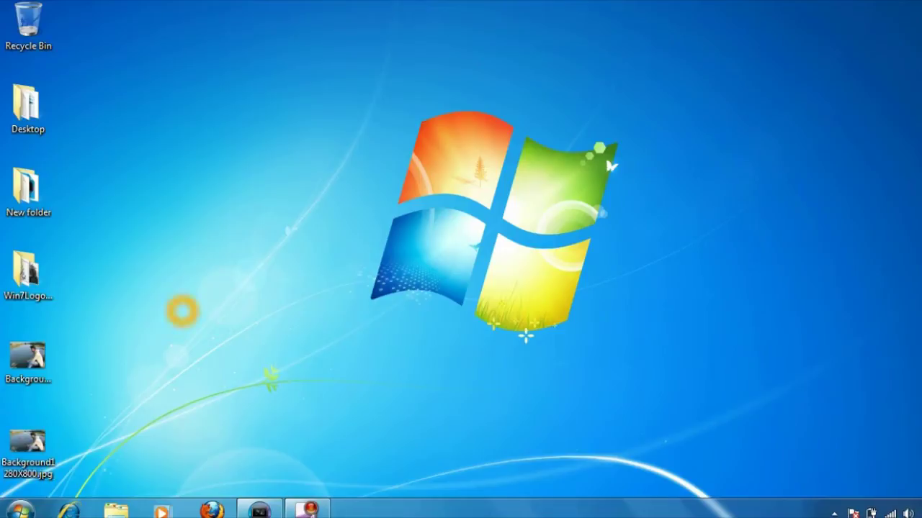
left_click(119, 52)
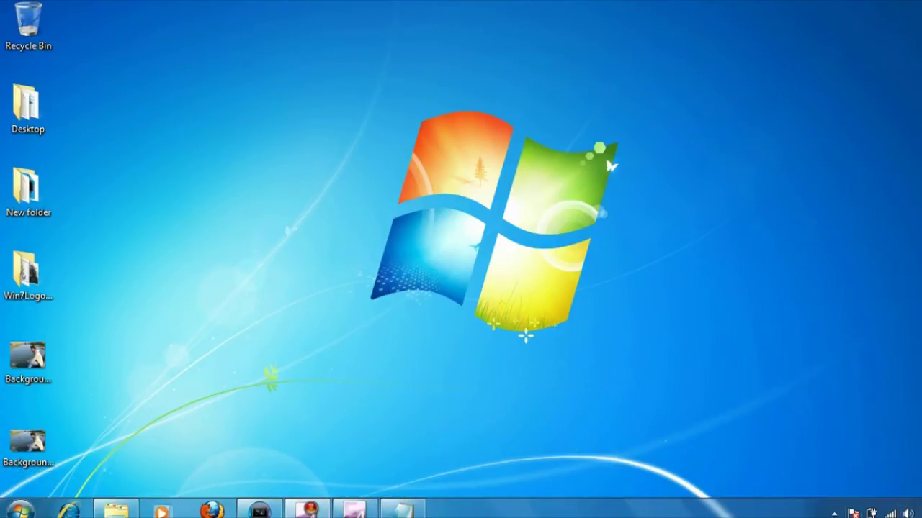
left_click(480, 497)
- Restore the Notepad window with Use_Custom_Log_On_Screen.reg and review its registry text
mouse_move(403, 509)
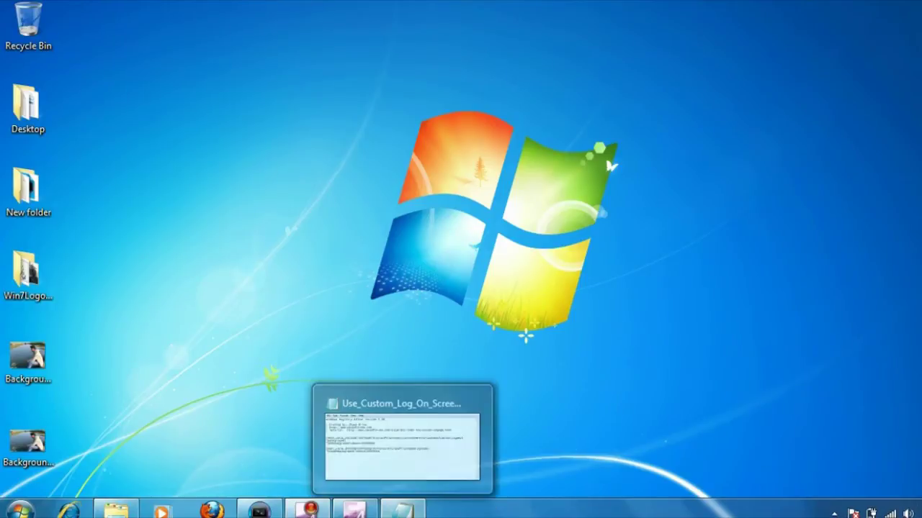
left_click(534, 423)
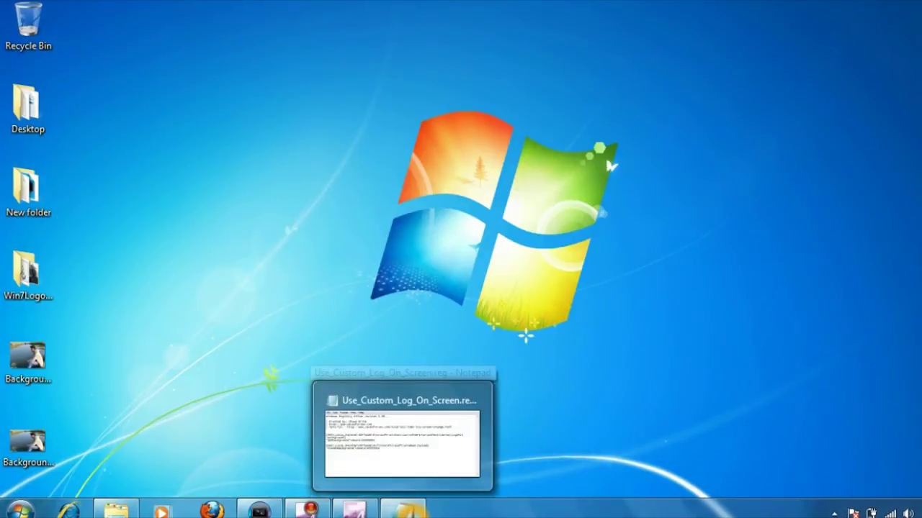
left_click(403, 510)
left_click(325, 246)
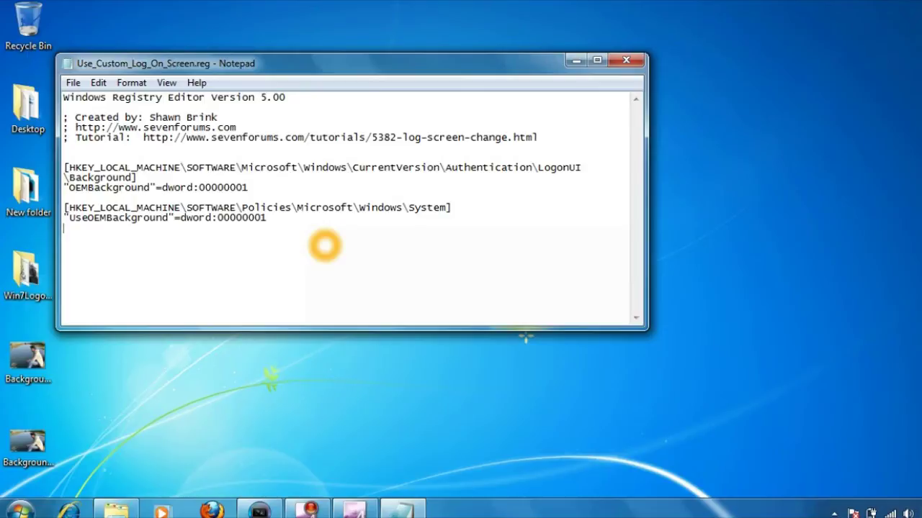
key("ctrl+a")
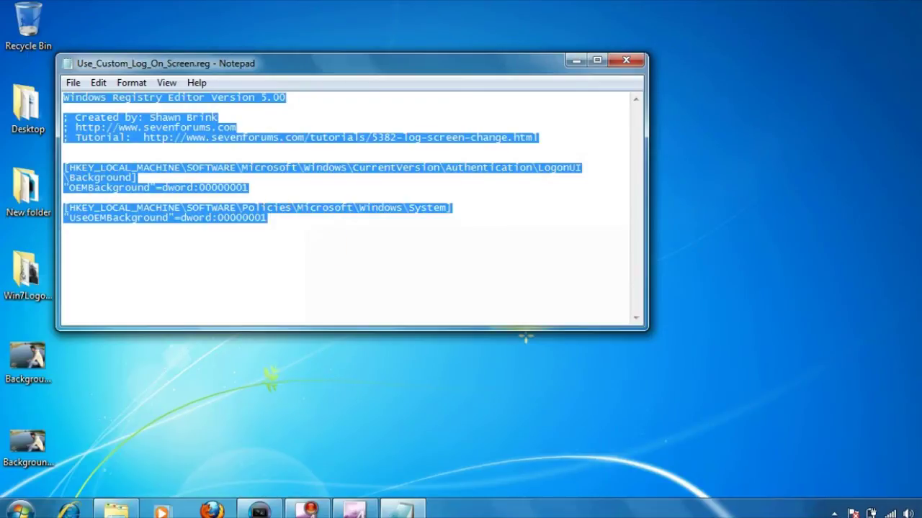
left_click(293, 225)
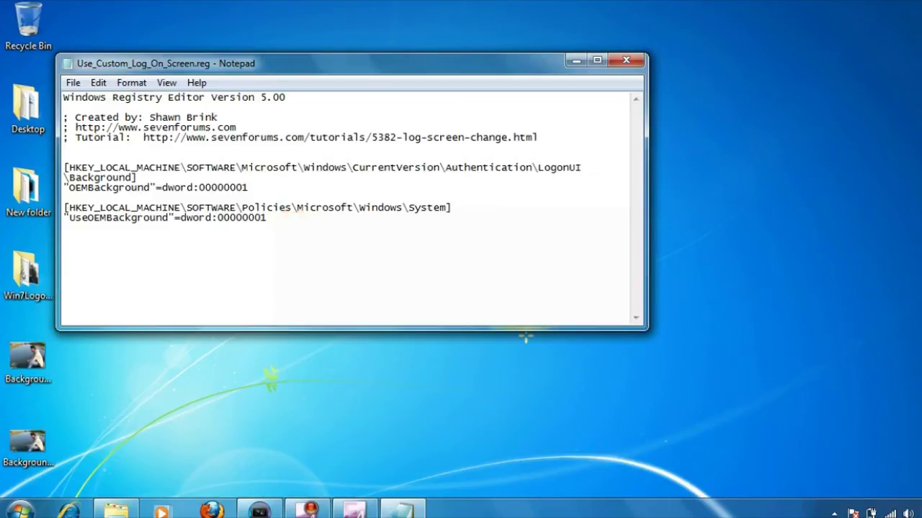
- Save the text to the desktop as Use_Custom_Log_On_Screen.reg with the All Files (*.*) type
left_click(73, 83)
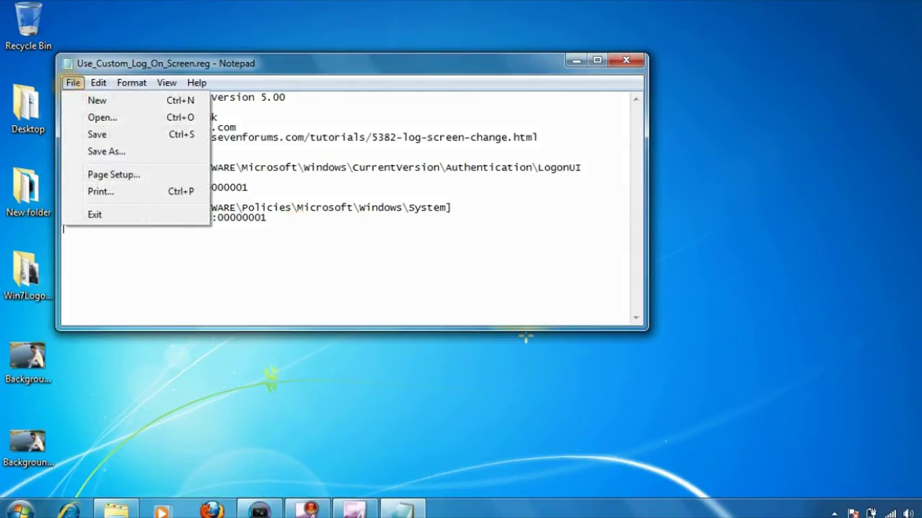
left_click(115, 151)
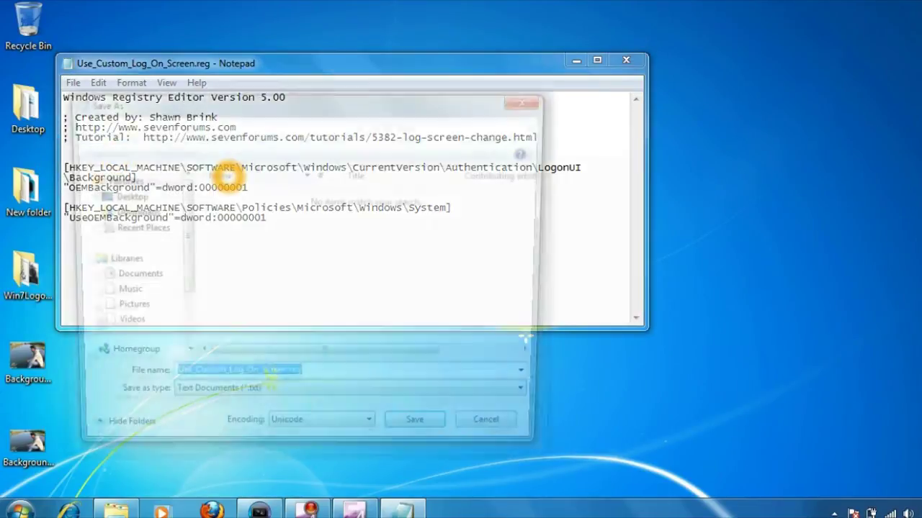
left_click_drag(257, 102, 320, 63)
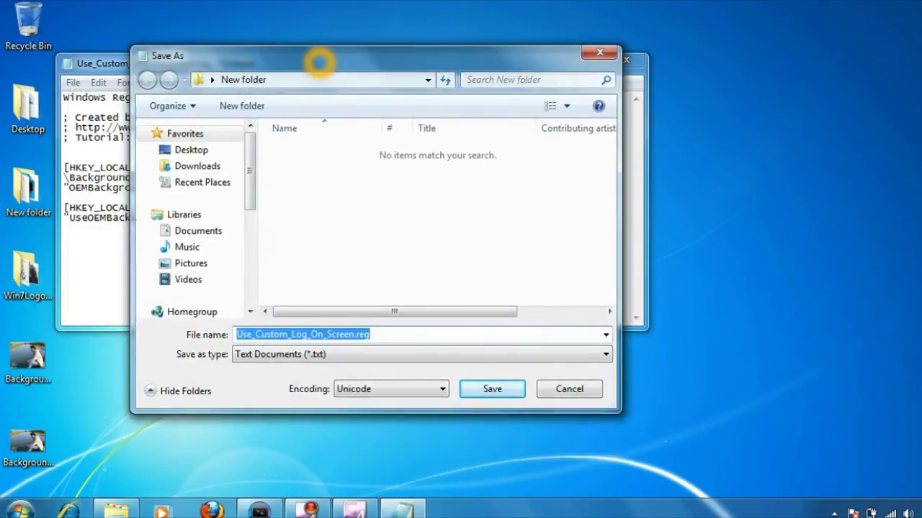
left_click(191, 149)
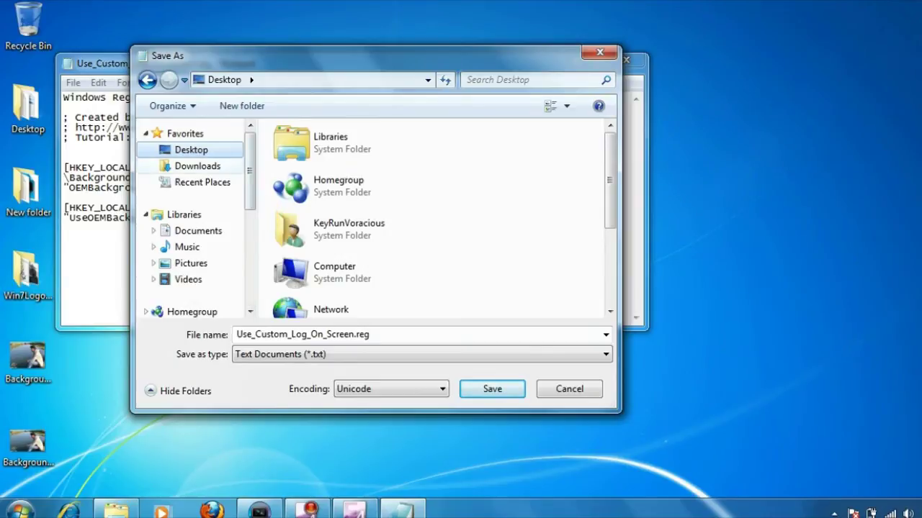
double_click(365, 336)
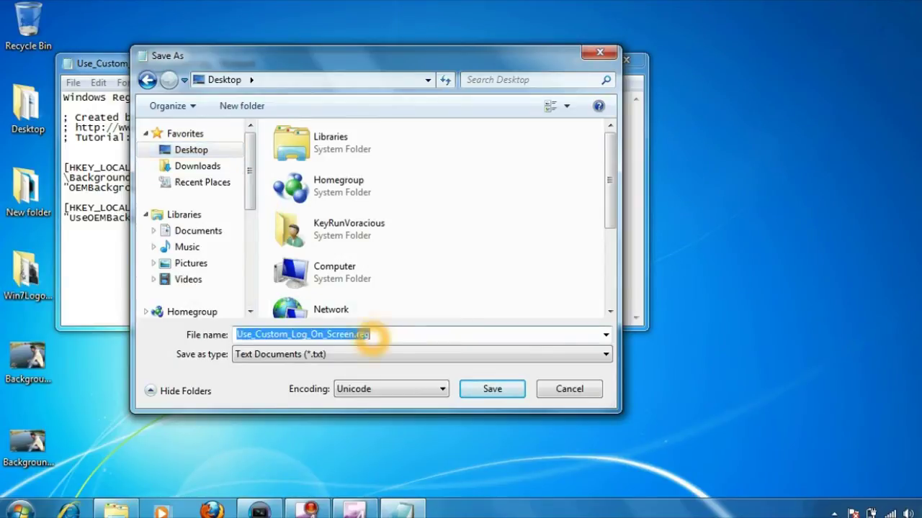
left_click(368, 336)
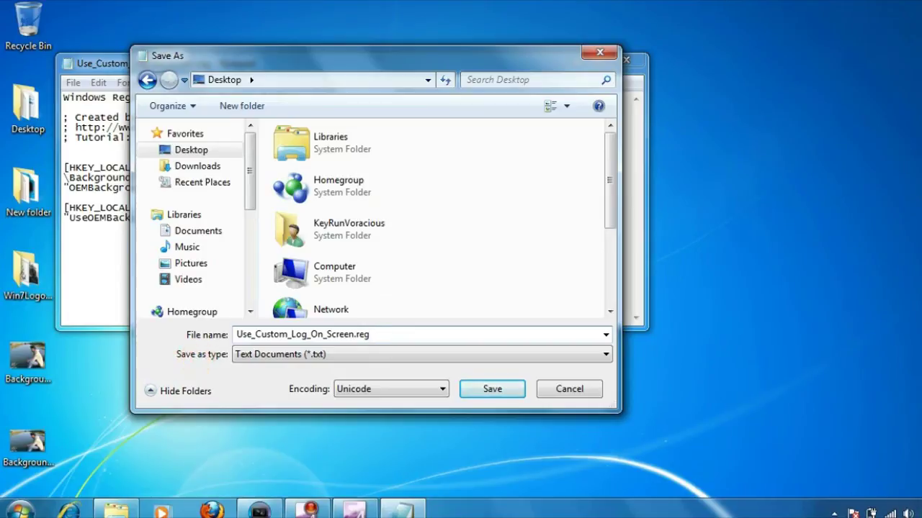
left_click(275, 354)
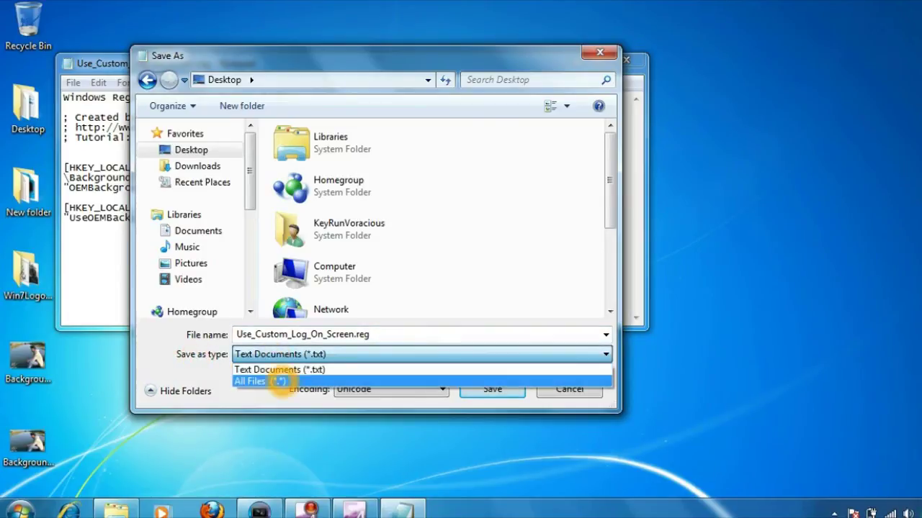
left_click(281, 381)
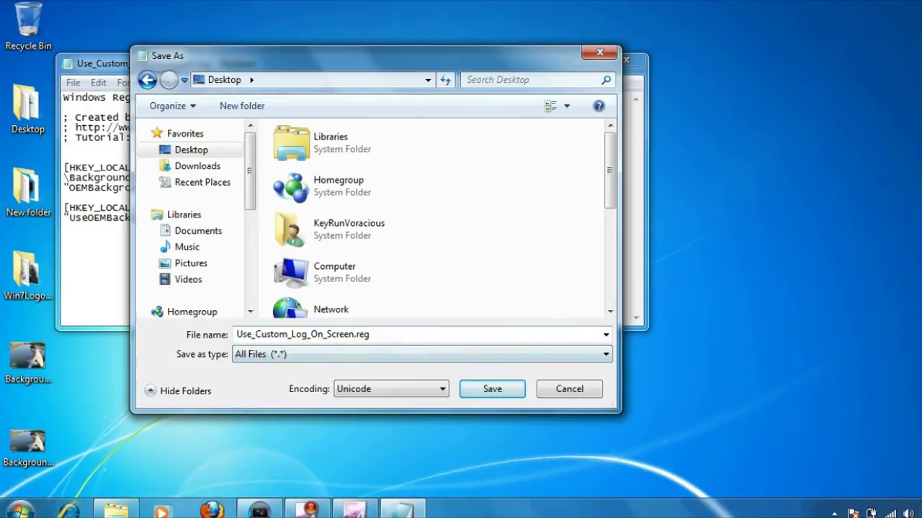
left_click(358, 336)
double_click(358, 335)
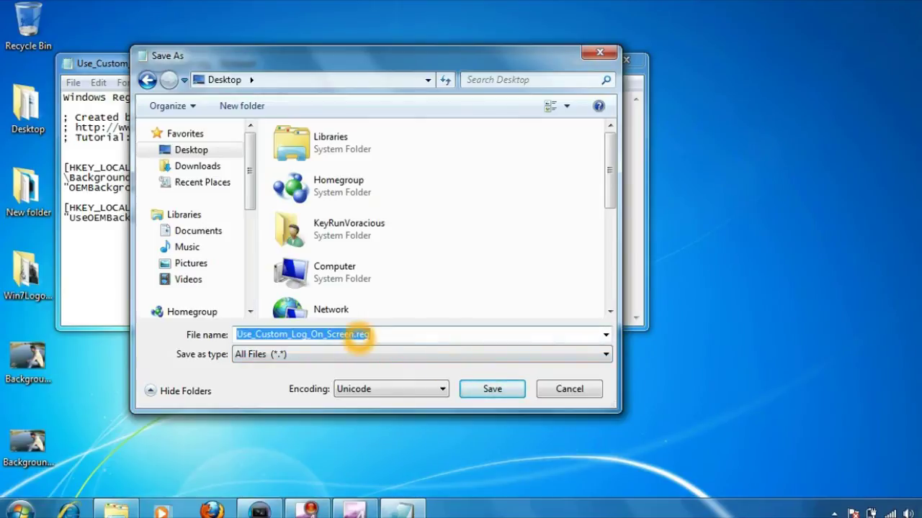
left_click(363, 335)
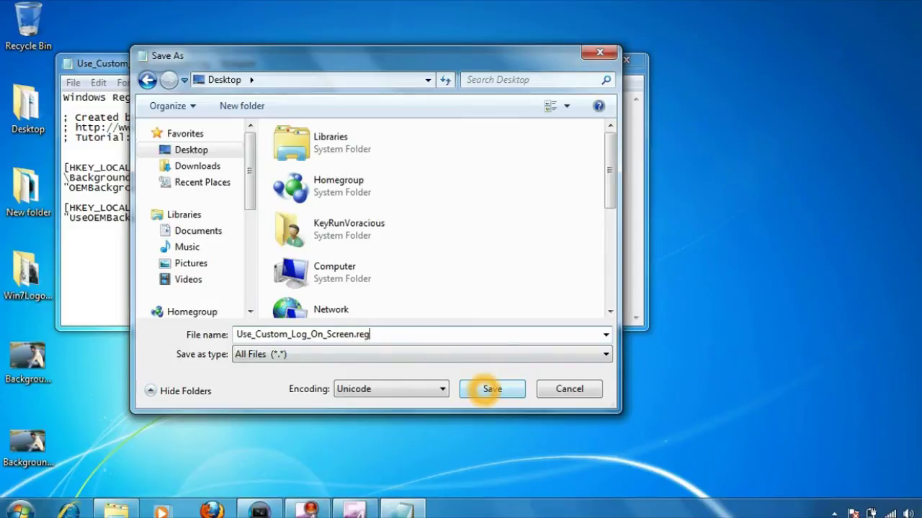
left_click(492, 388)
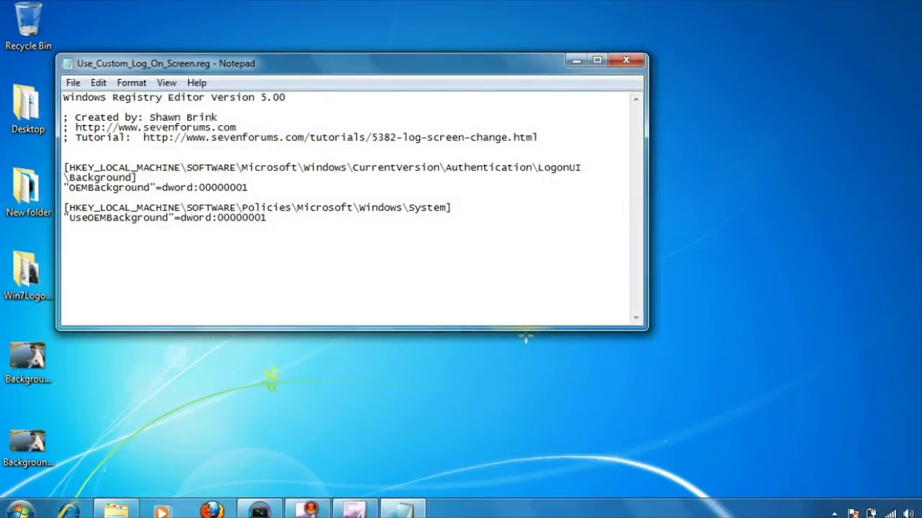
- Close Notepad, merge the desktop's Use_Custom_Log_On_Screen.reg, and accept both confirmation prompts
left_click(626, 61)
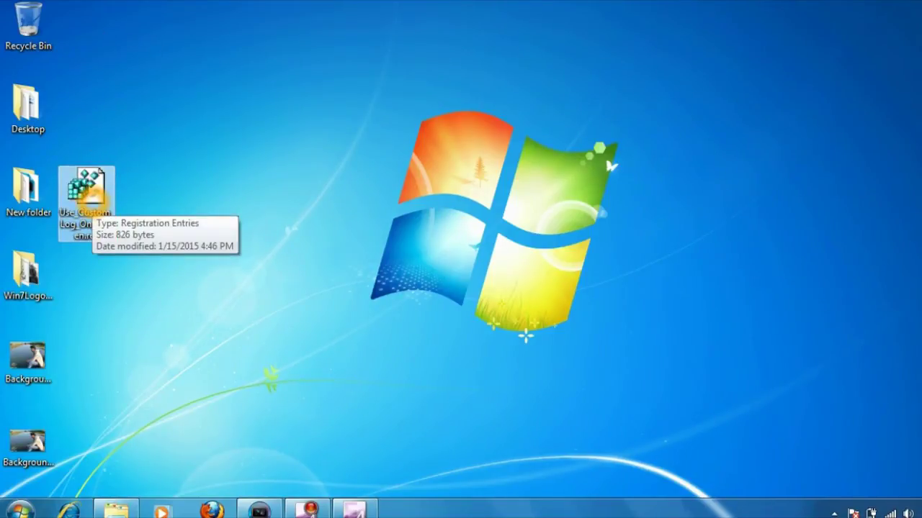
right_click(89, 193)
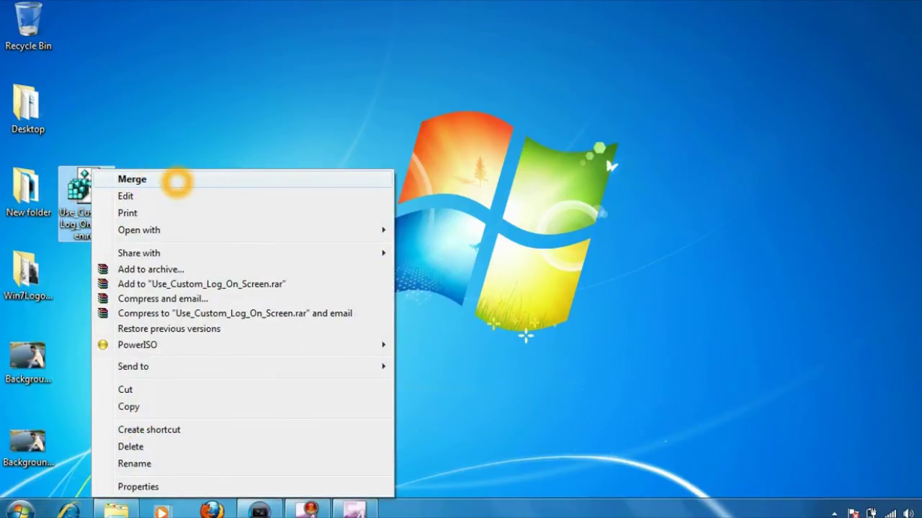
left_click(177, 183)
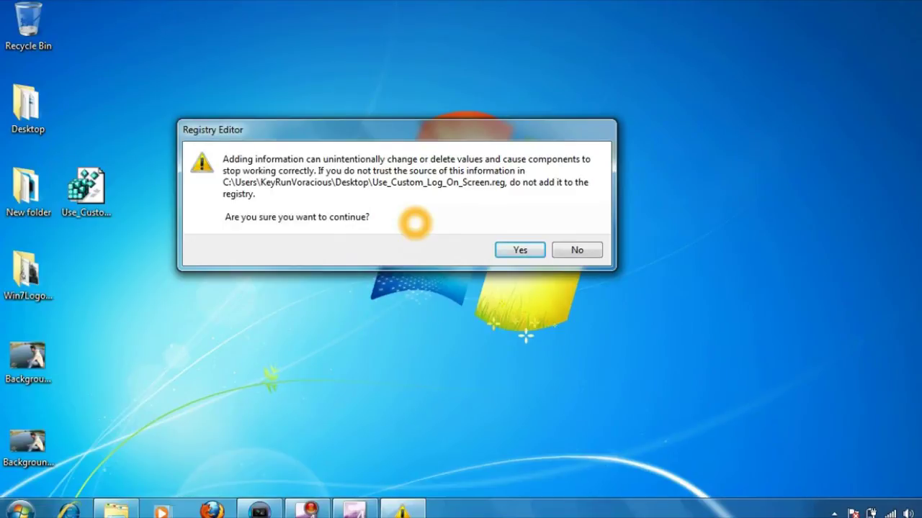
key("Return")
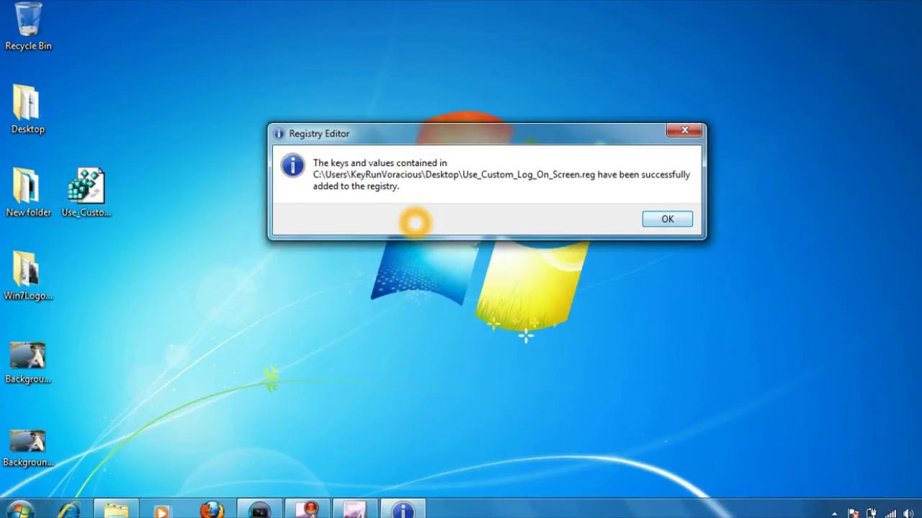
key("Return")
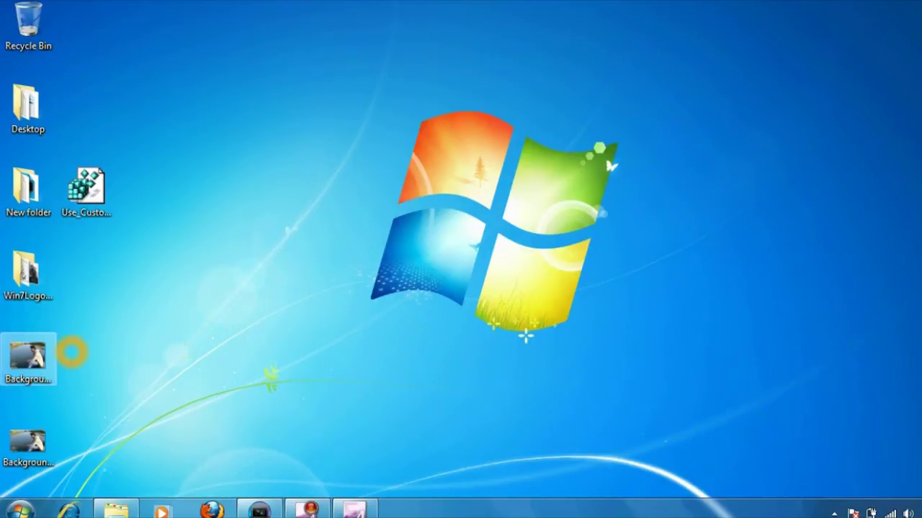
- Select both Background image icons, then restore the Explorer window showing New folder
left_click(27, 357)
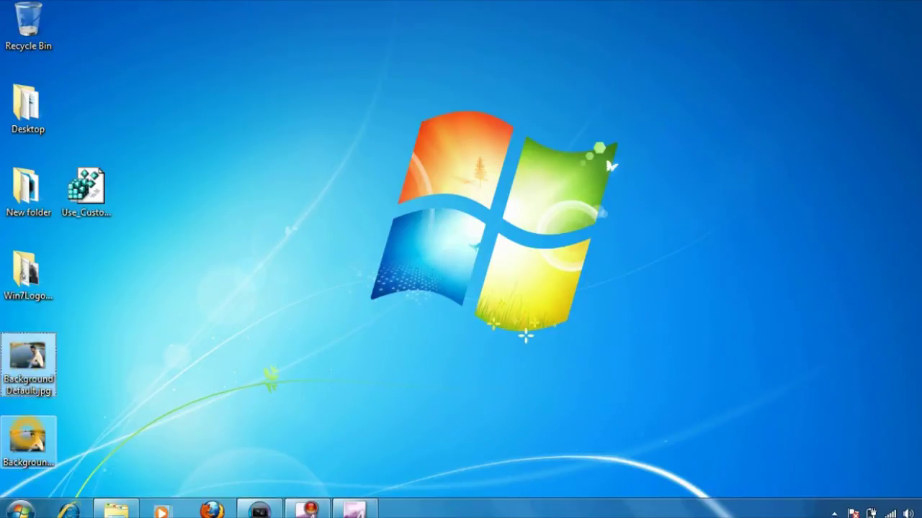
left_click(27, 436, "ctrl")
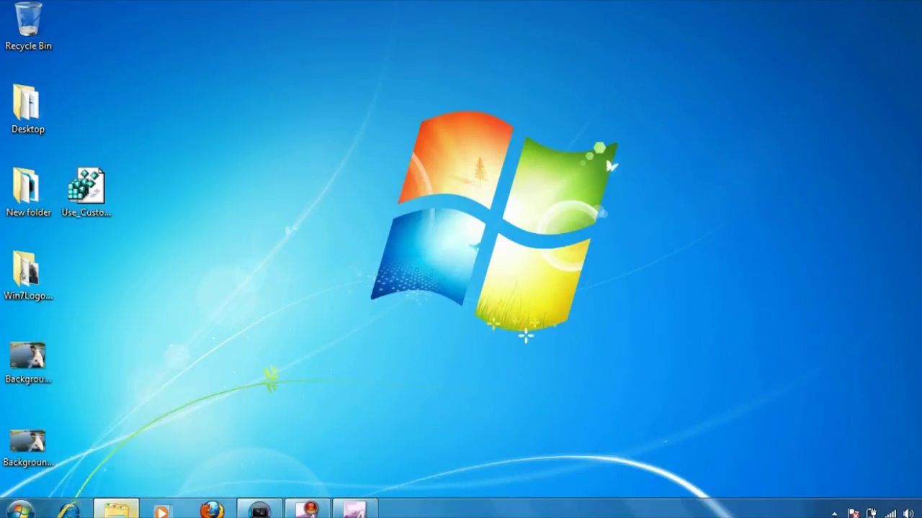
left_click(116, 510)
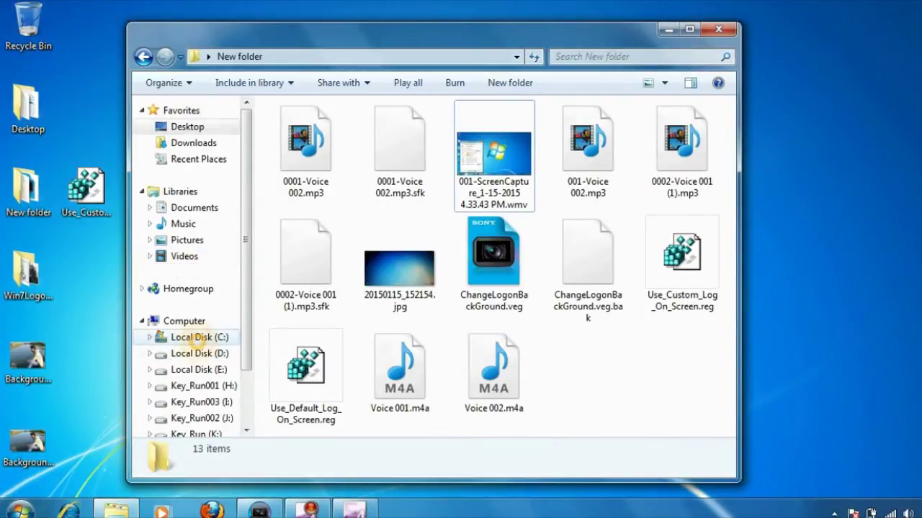
- Browse the C: drive and open the Windows\System32 folder
left_click(200, 337)
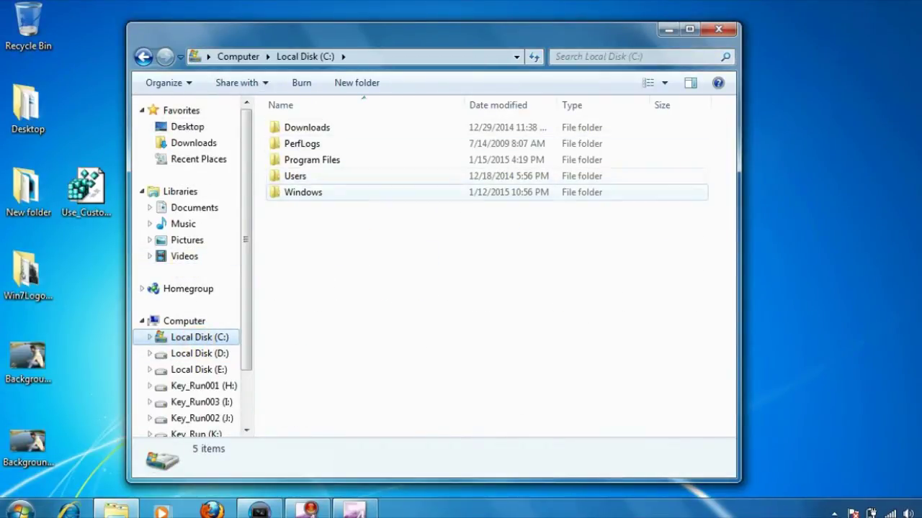
double_click(312, 194)
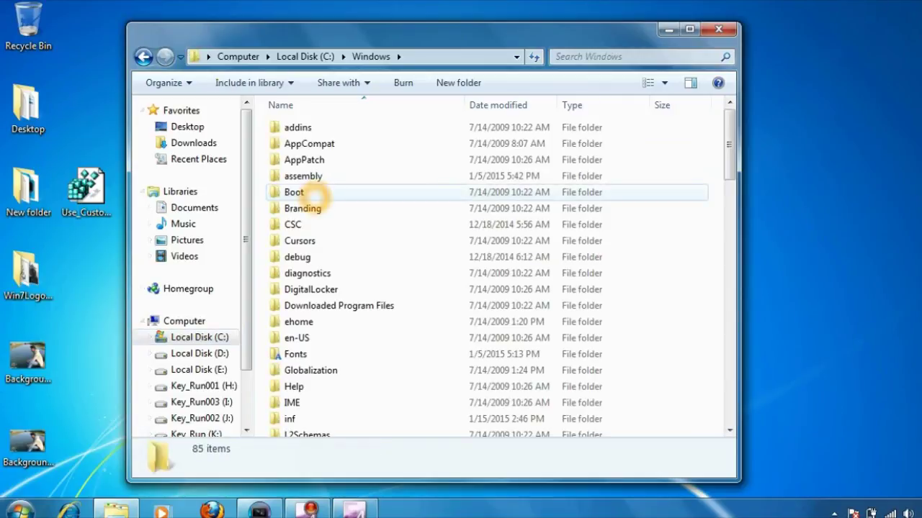
left_click(335, 208)
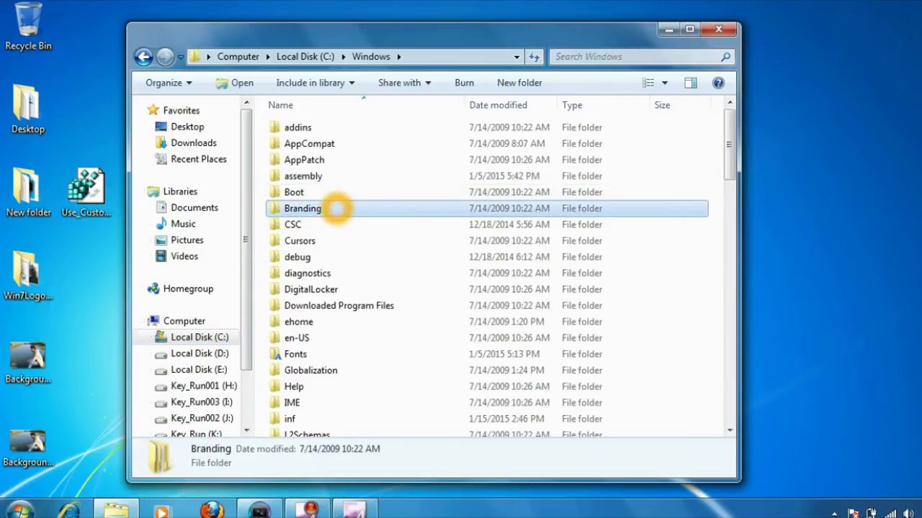
type("sys")
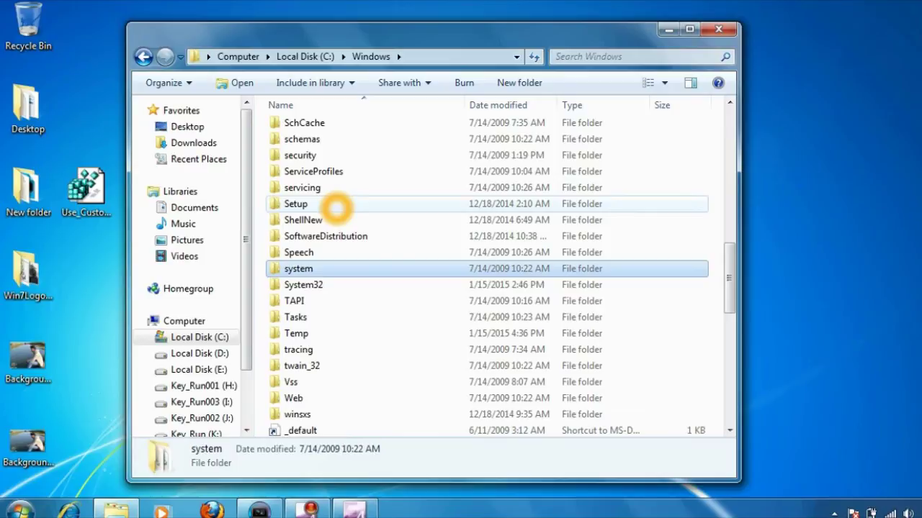
key("Down")
key("Return")
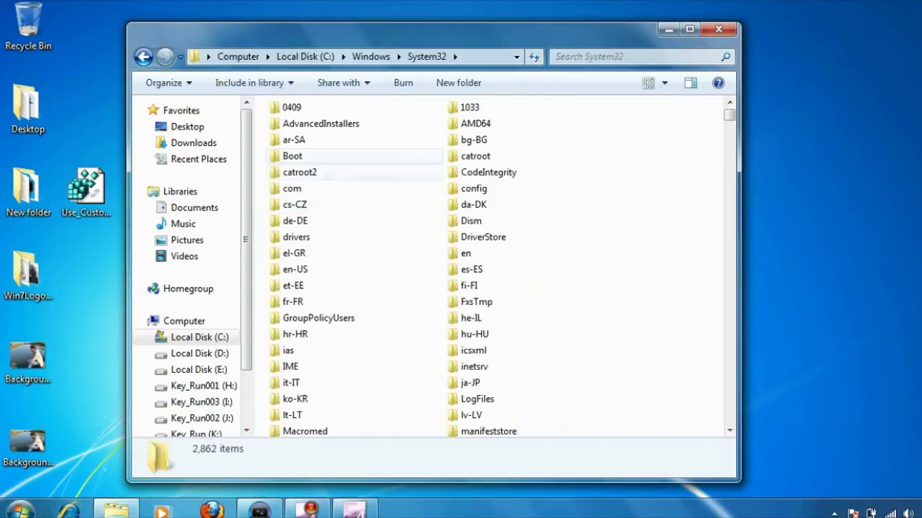
- Open the oobe folder in System32 and select its info folder
left_click(345, 220)
type("o")
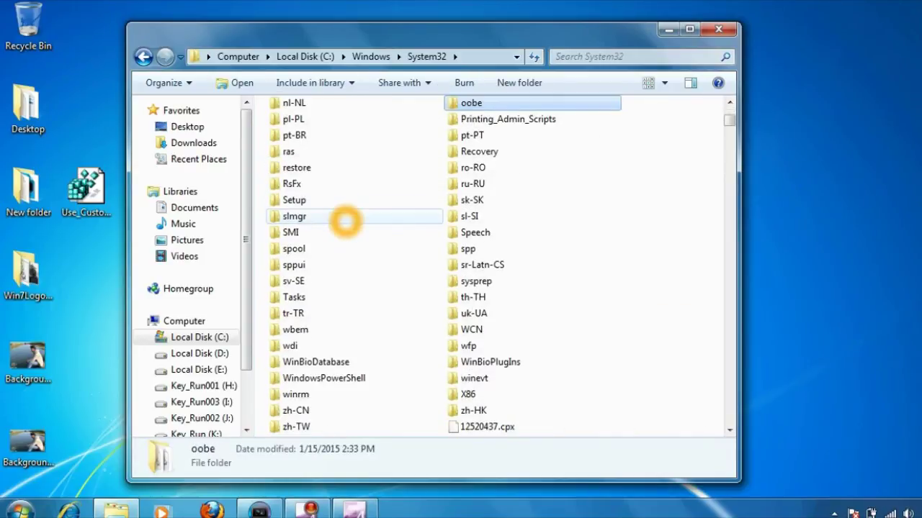
mouse_move(470, 103)
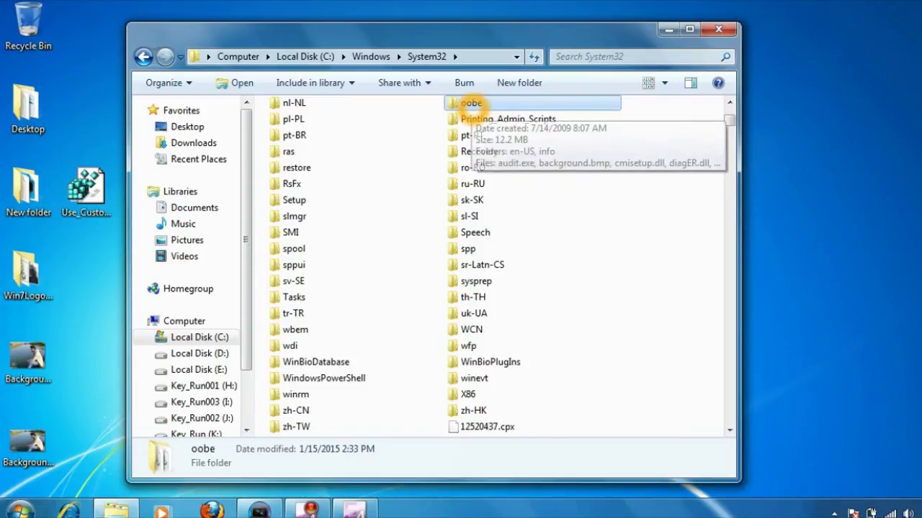
double_click(468, 105)
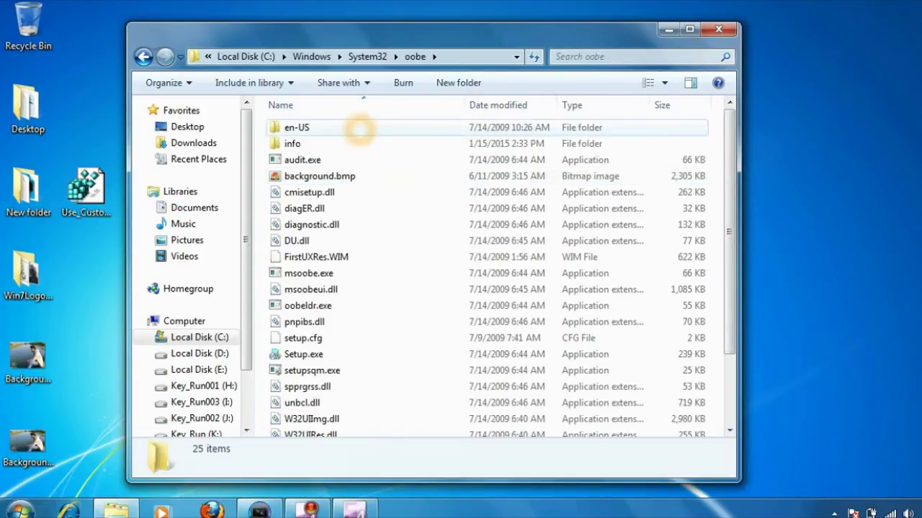
mouse_move(339, 143)
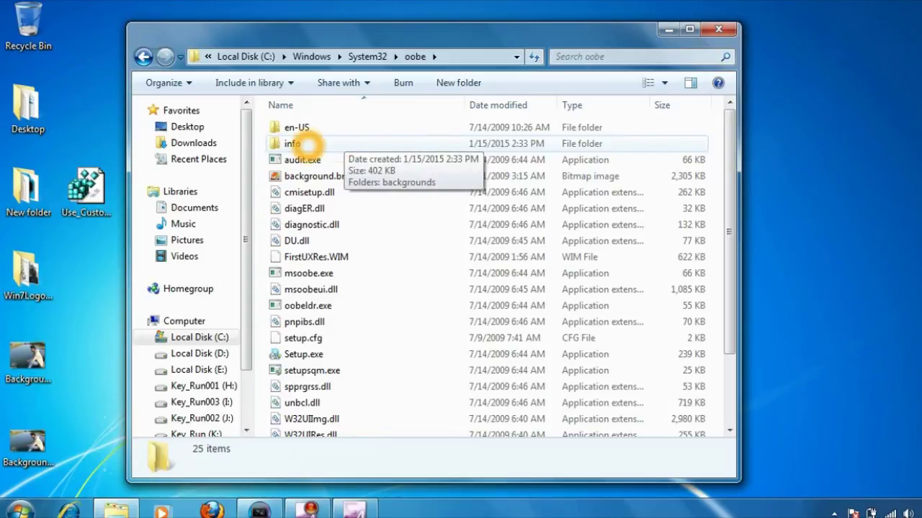
left_click(304, 144)
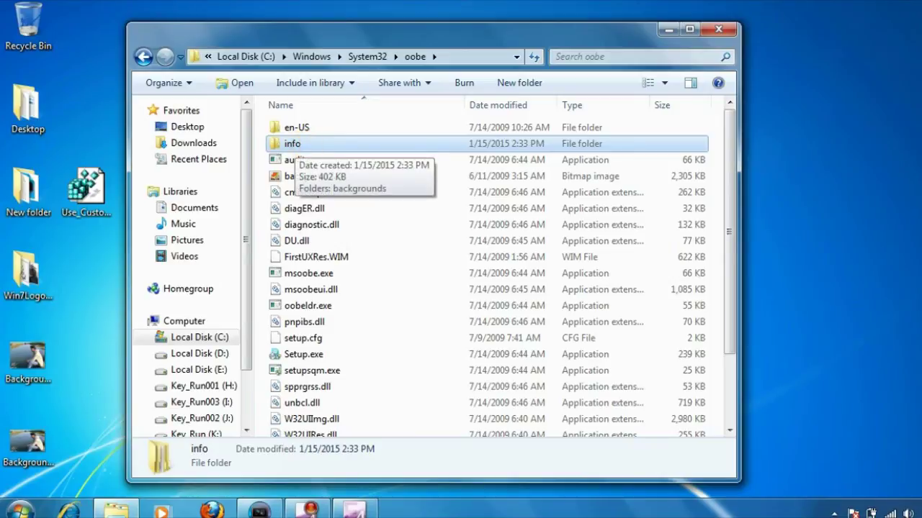
left_click(291, 144)
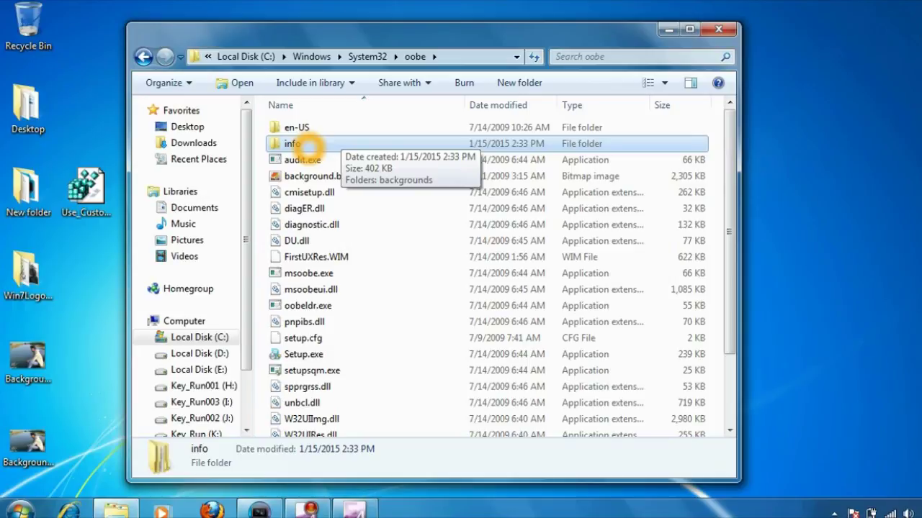
- Open the info folder and then its backgrounds subfolder
double_click(309, 146)
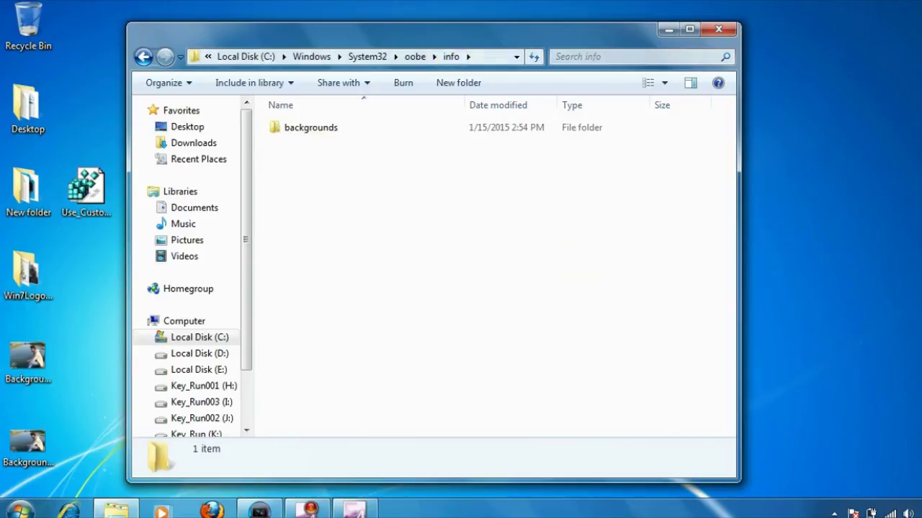
left_click(302, 131)
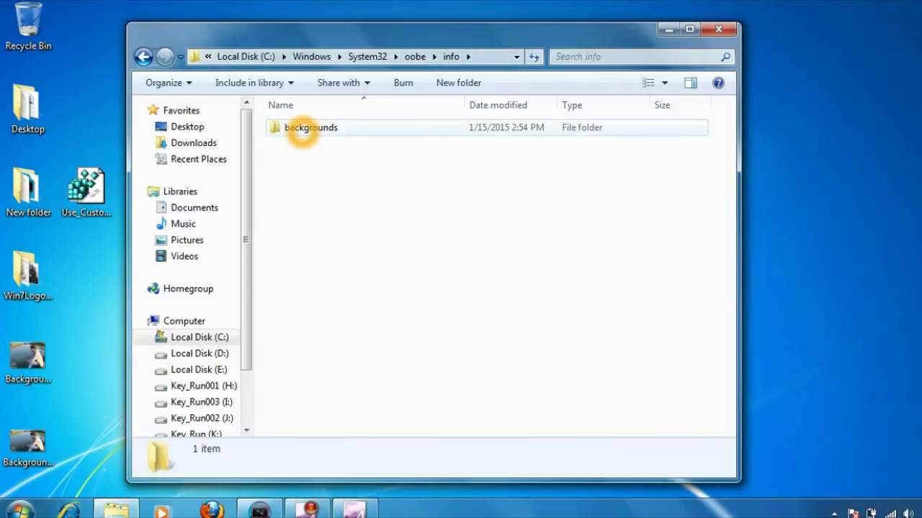
left_click(397, 127)
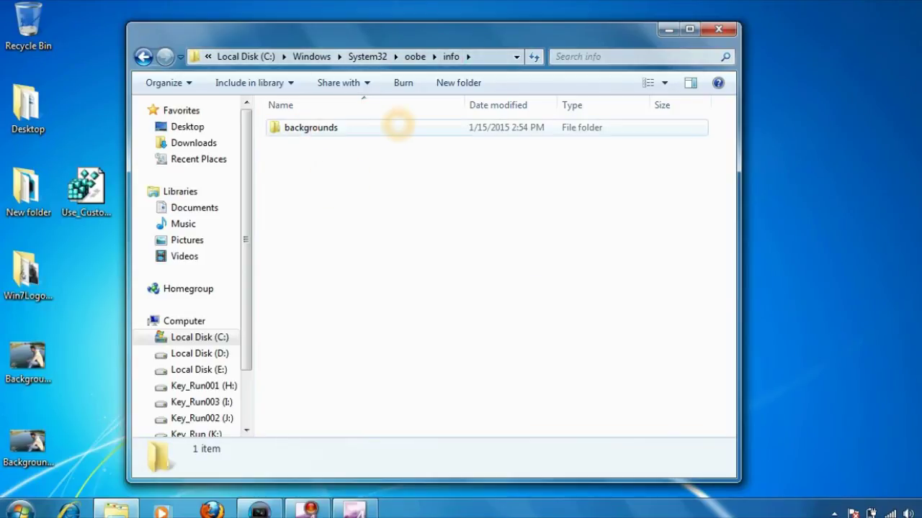
left_click(349, 190)
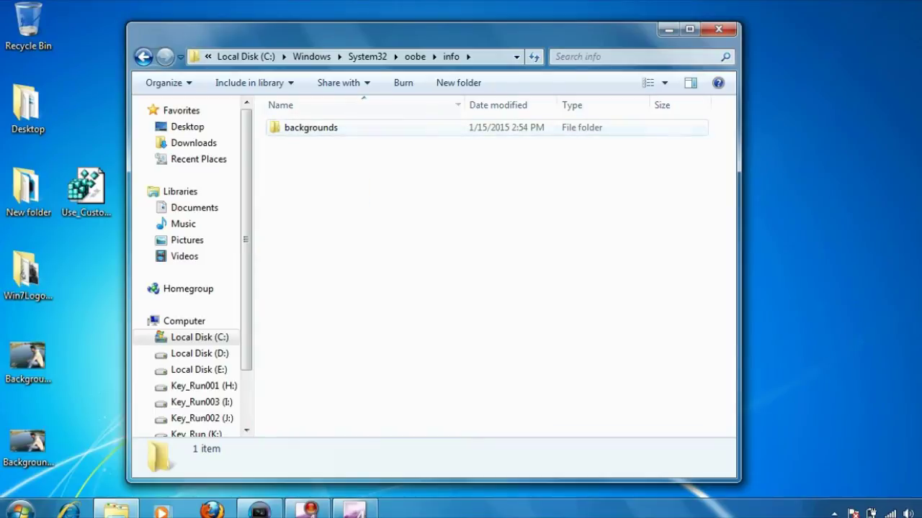
left_click(446, 88)
left_click(304, 133)
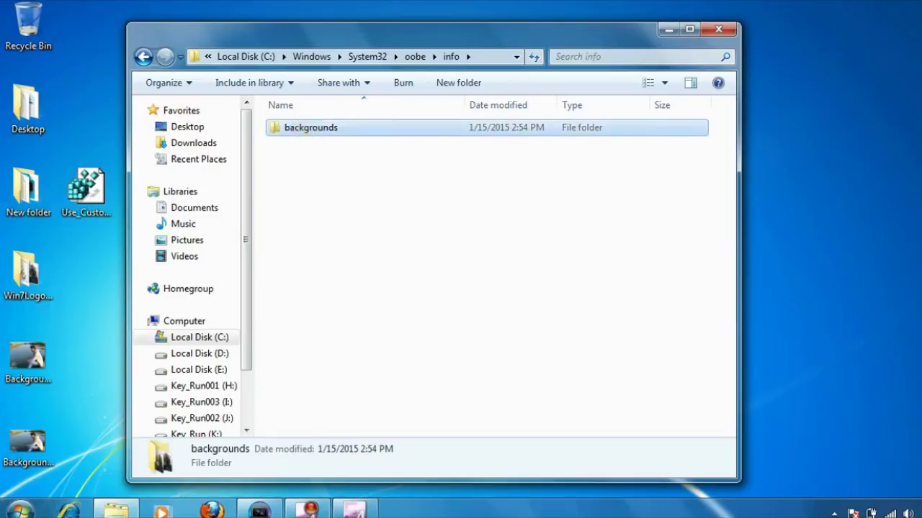
double_click(306, 131)
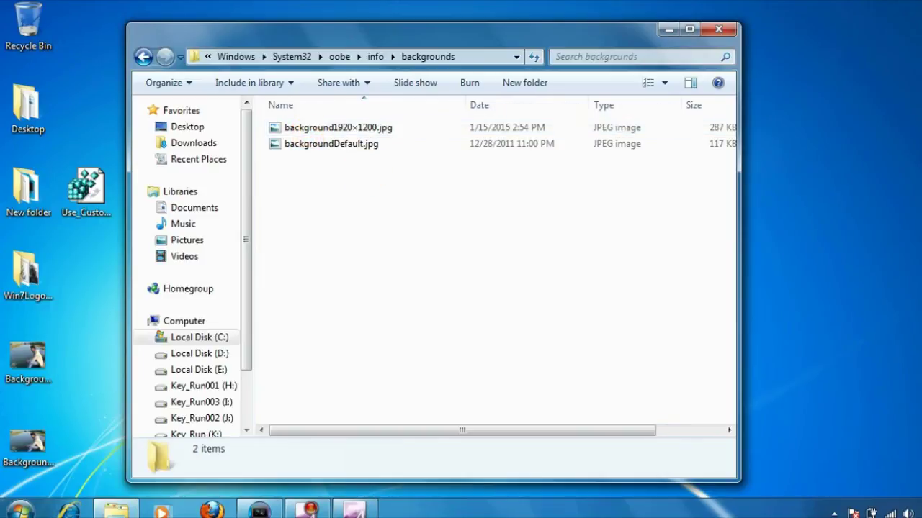
- Permanently delete background1920×1200.jpg and backgroundDefault.jpg from the backgrounds folder
key("ctrl+a")
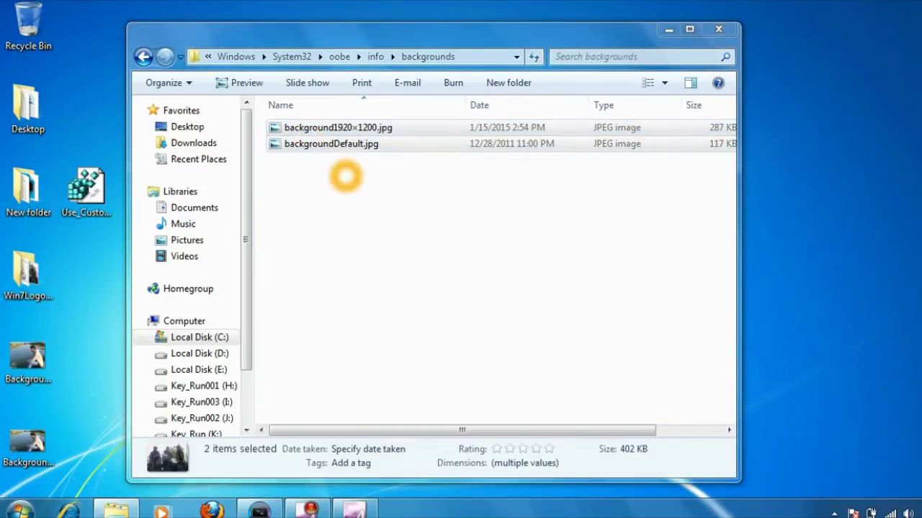
key("shift+Delete")
key("Return")
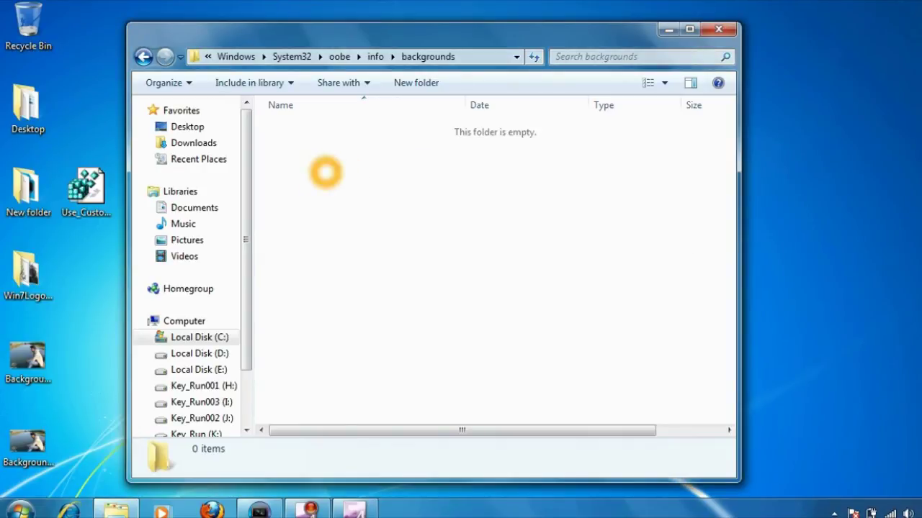
- Copy BackgroundDefault.jpg and Background1280X800.jpg into the backgrounds folder with admin approval, then close it
left_click(27, 358)
left_click(27, 443, "ctrl")
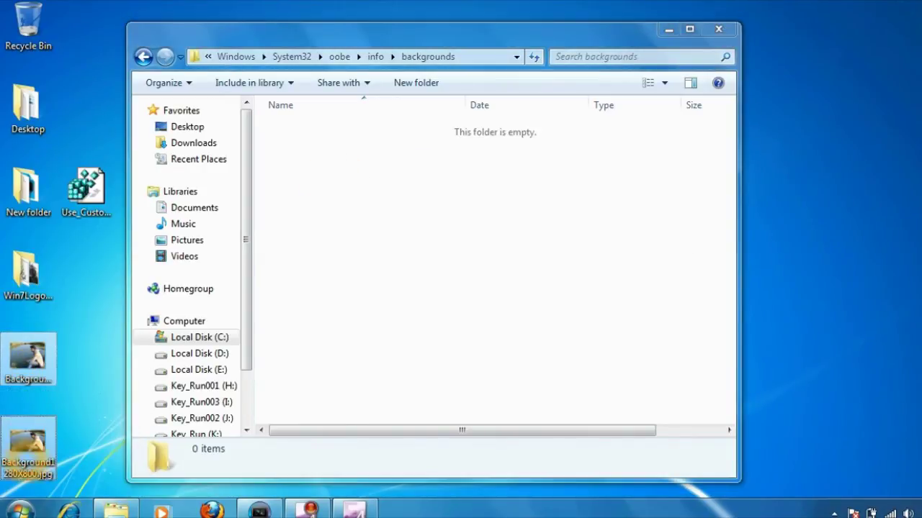
left_click_drag(29, 447, 349, 270)
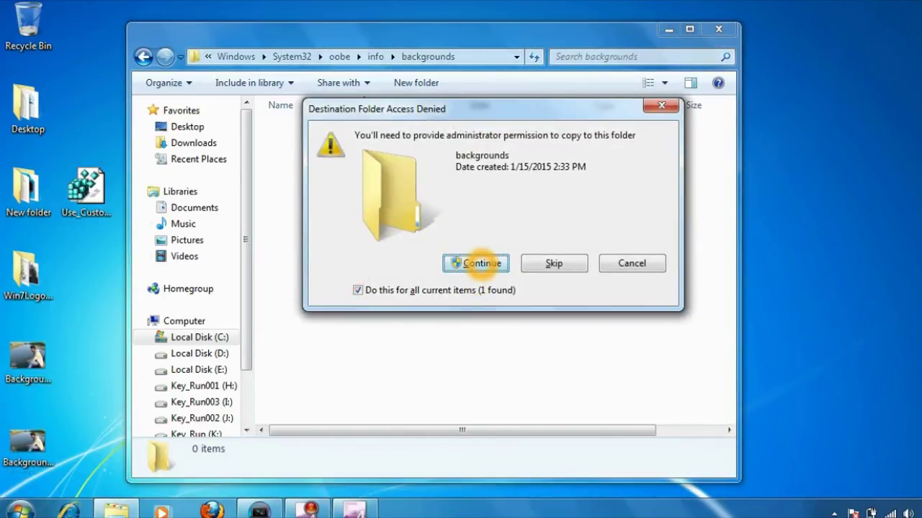
left_click(479, 263)
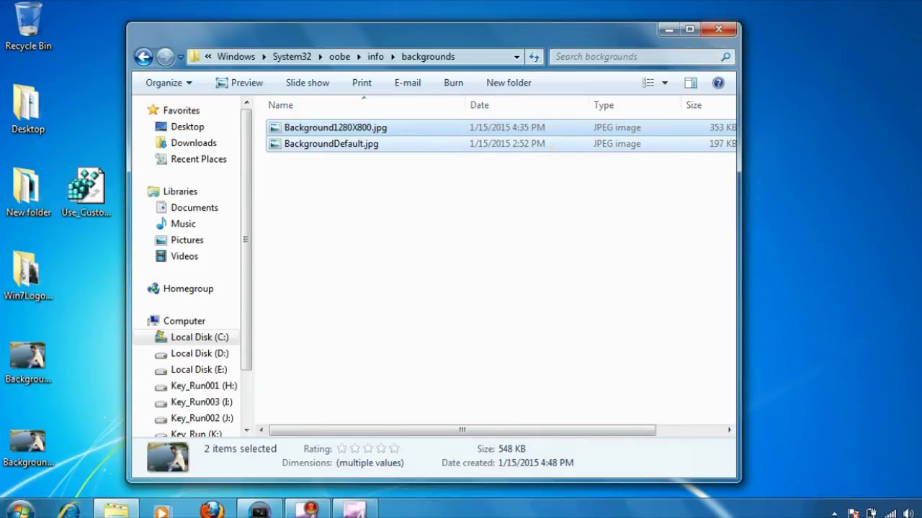
left_click(719, 29)
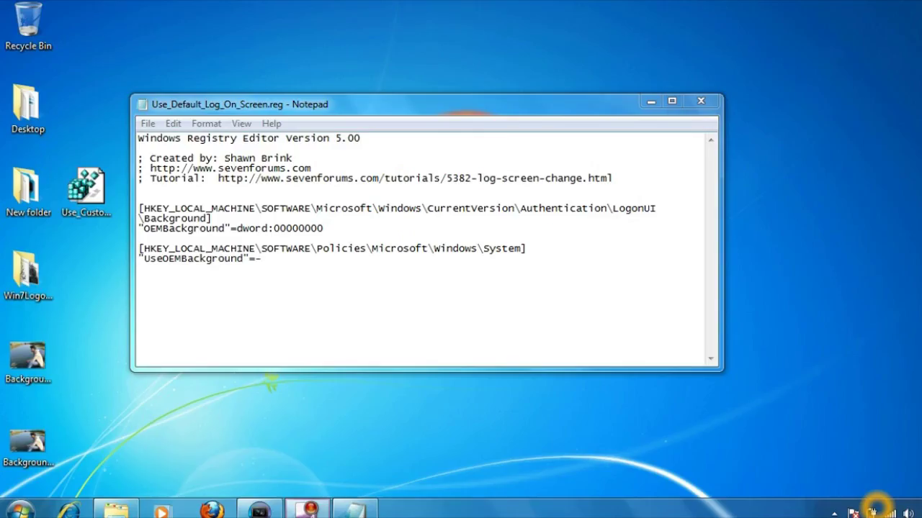
- Bring the Notepad window with the registry script back to the front
left_click(475, 273)
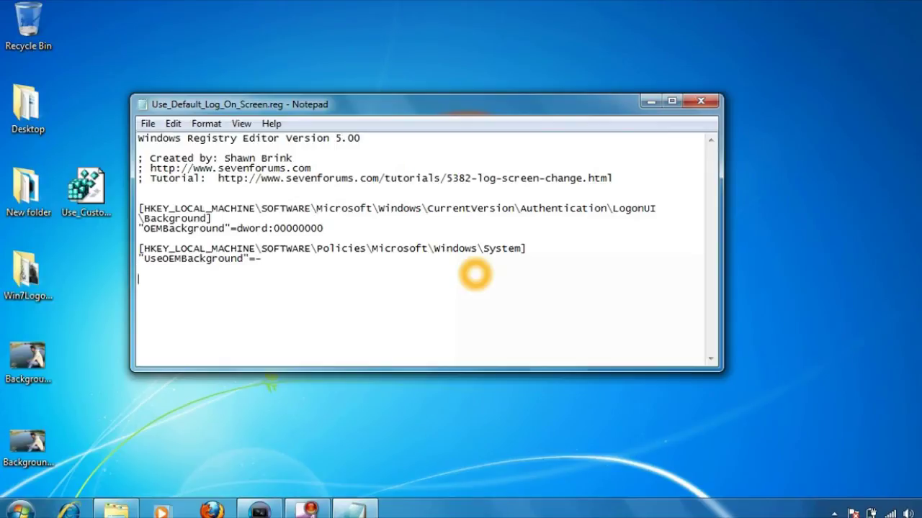
- Select all the registry text in Use_Default_Log_On_Screen.reg, then clear the selection
left_click_drag(138, 280, 139, 138)
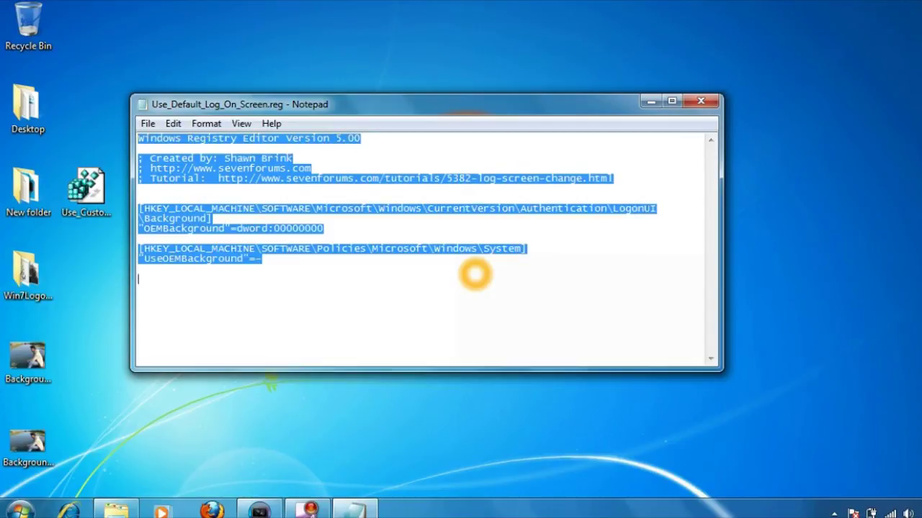
left_click(475, 273)
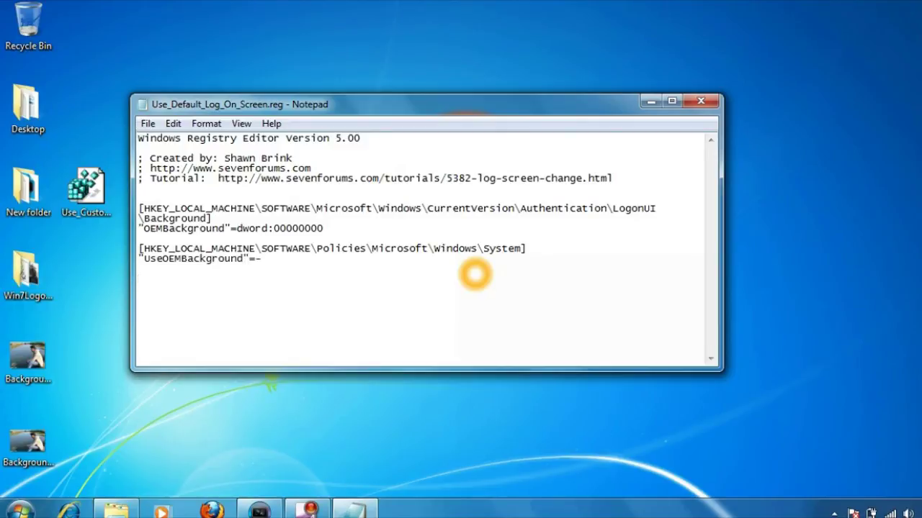
key("ctrl+a")
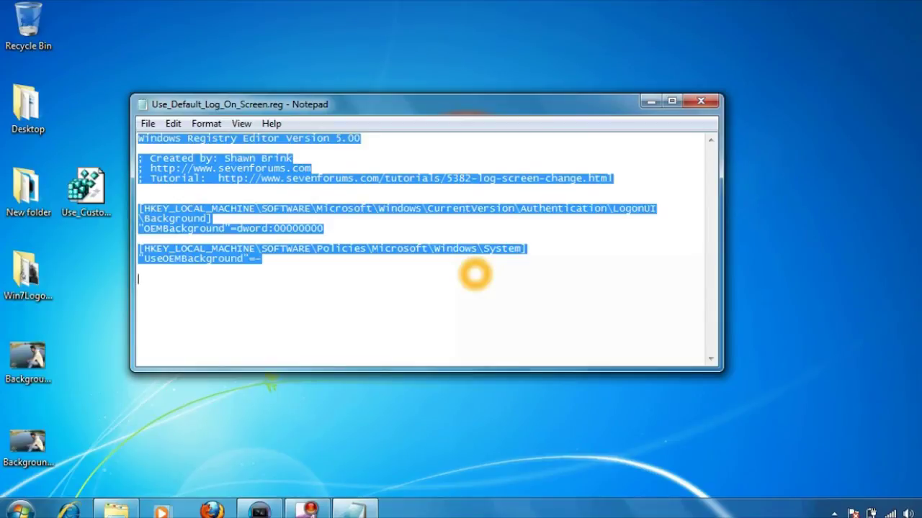
left_click(476, 274)
- Start Save As with the Desktop as location, keeping the Use_Default_Log_On_Screen.reg name
key("alt")
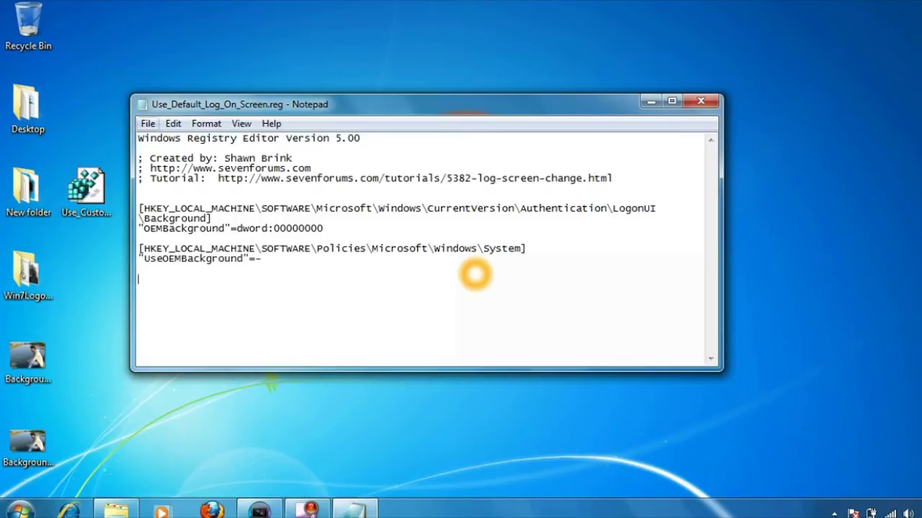
key("Down")
key("Down")
key("Down")
key("Down")
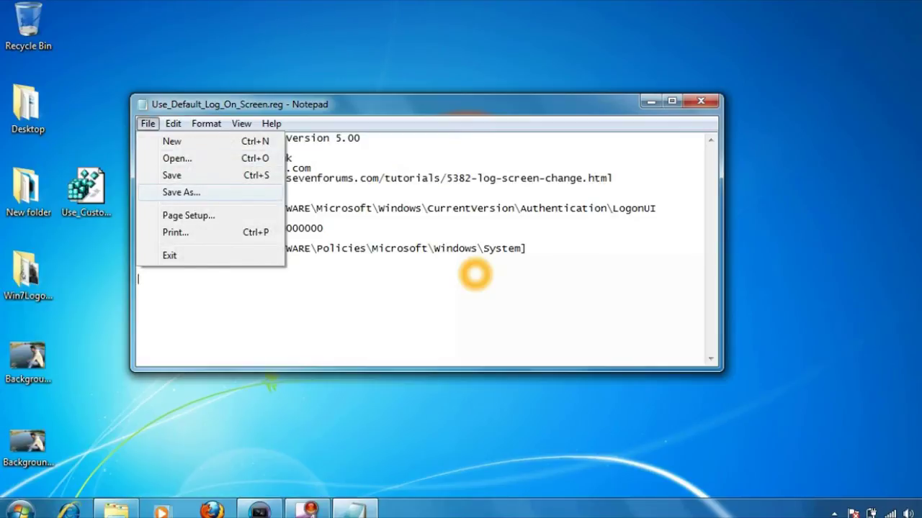
key("Return")
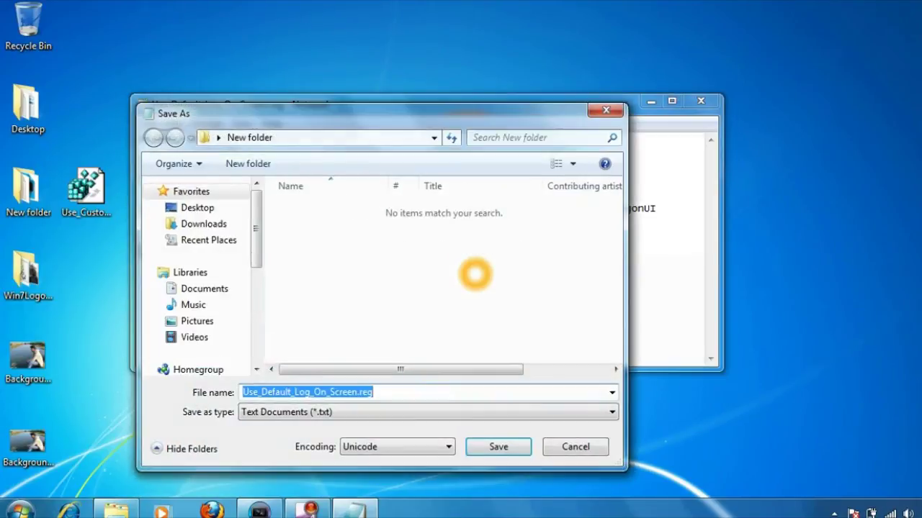
key("shift+Tab")
key("shift+Tab")
key("Down")
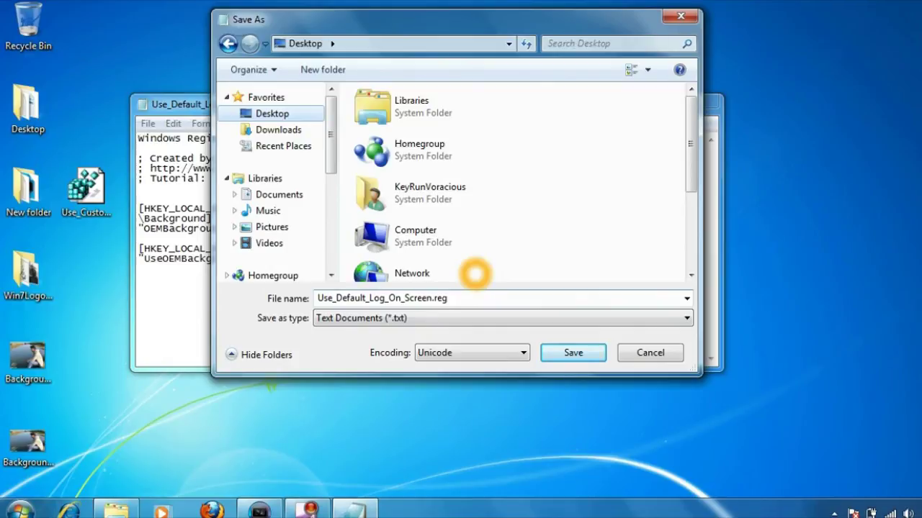
key("Tab")
key("Tab")
key("Right")
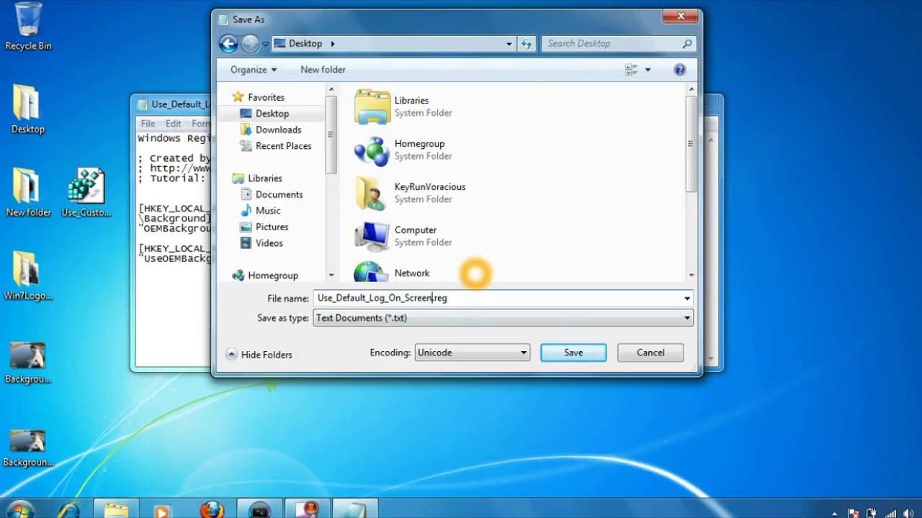
- Set the file type to All Files (*.*), save to the desktop, and close Notepad
key("Tab")
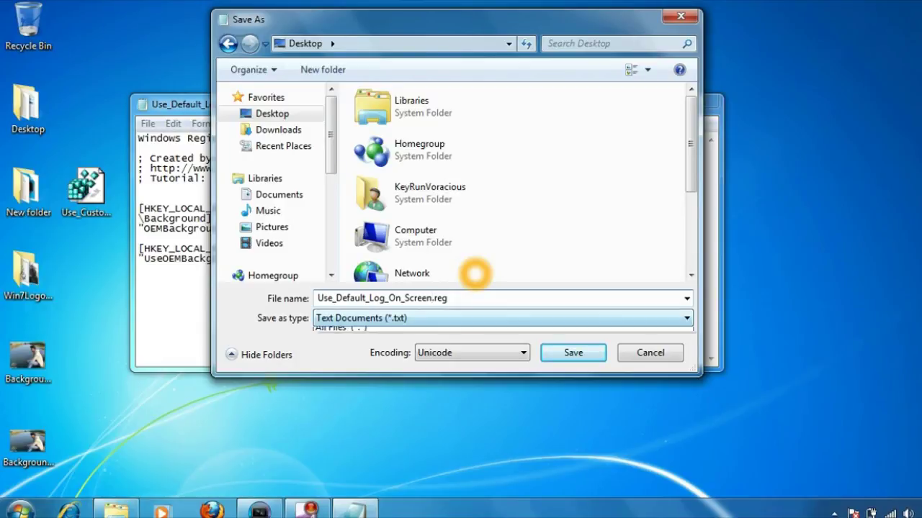
key("alt+Down")
key("Down")
key("Return")
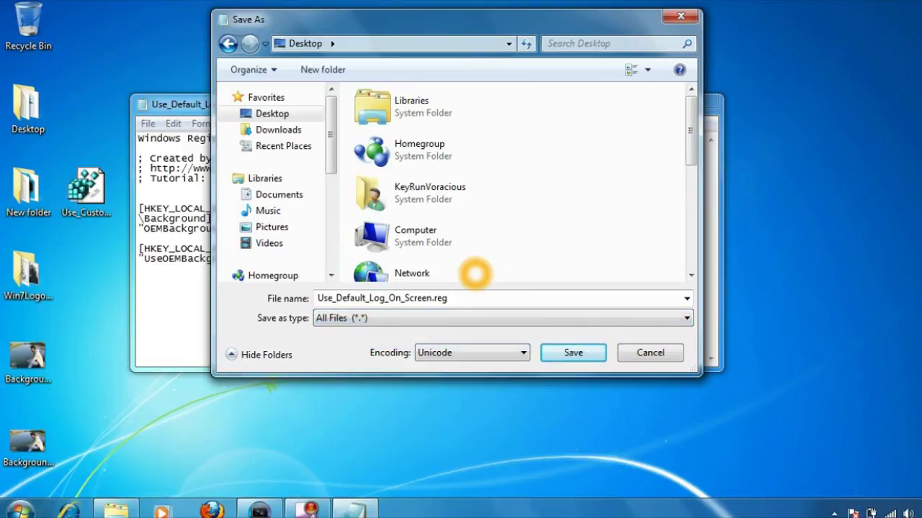
key("shift+Tab")
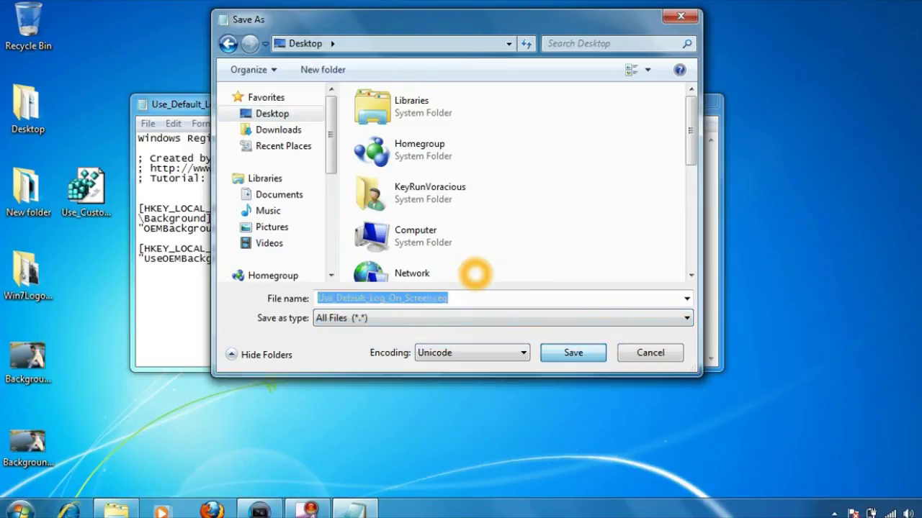
key("Return")
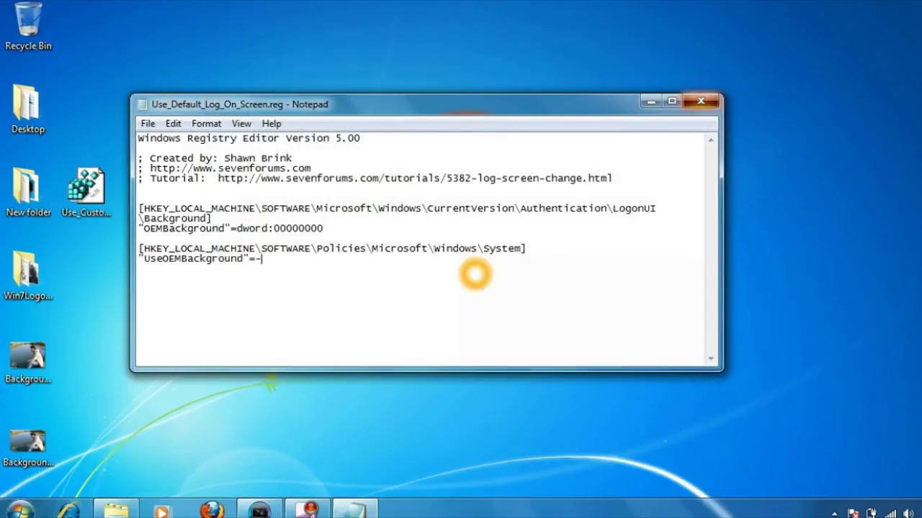
key("alt+F4")
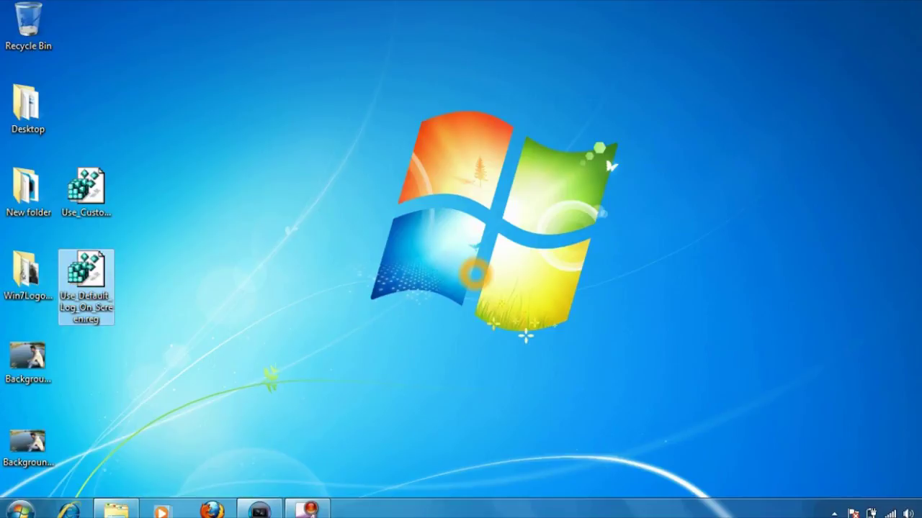
- Move the Use_Default_Log_On_Screen.reg icon to the bottom row of desktop icons
left_click(87, 191)
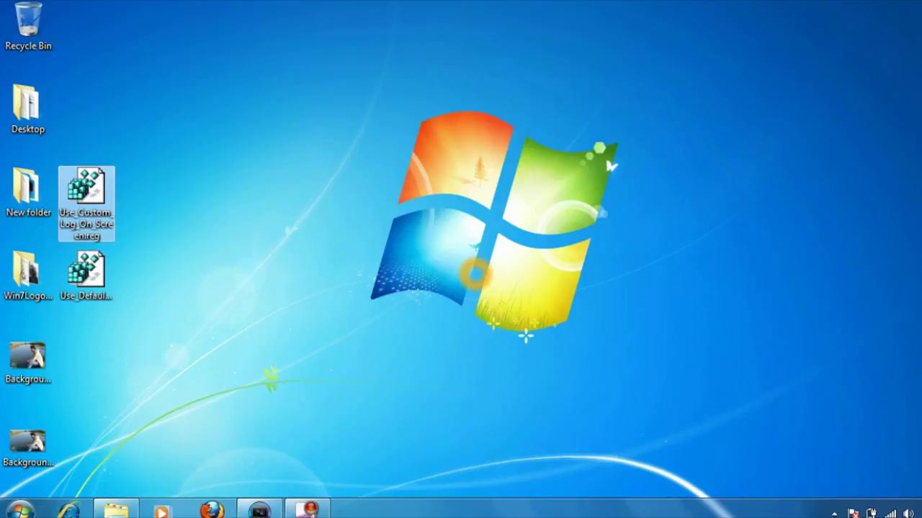
left_click(86, 274)
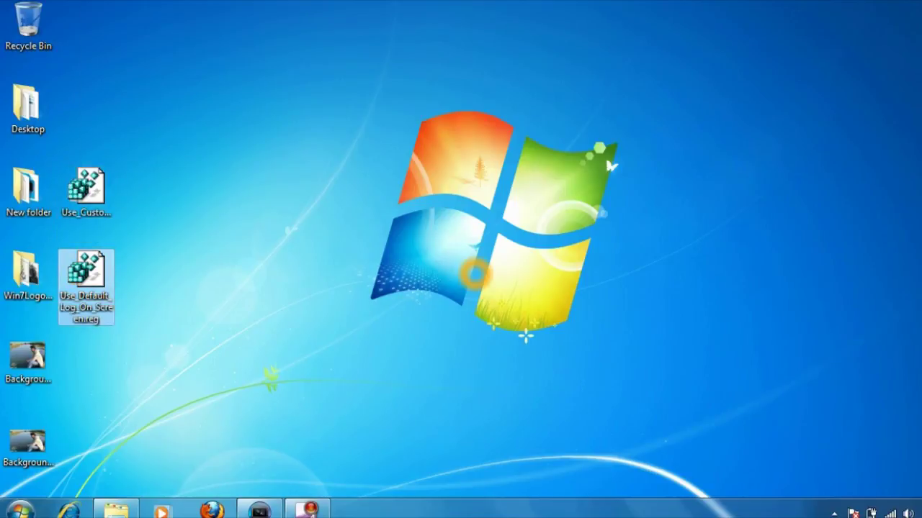
right_click(82, 272)
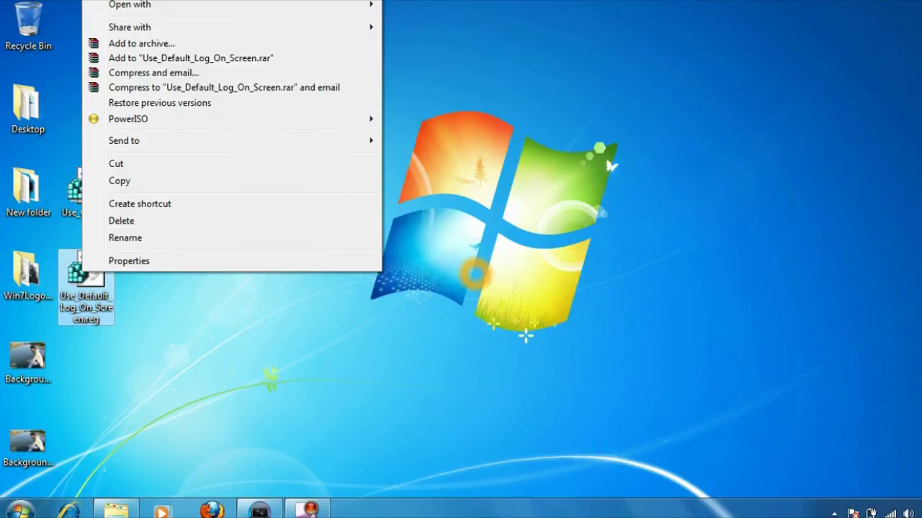
left_click_drag(87, 281, 86, 437)
- Merge Use_Default_Log_On_Screen.reg into the registry, confirming and dismissing the success message
right_click(87, 441)
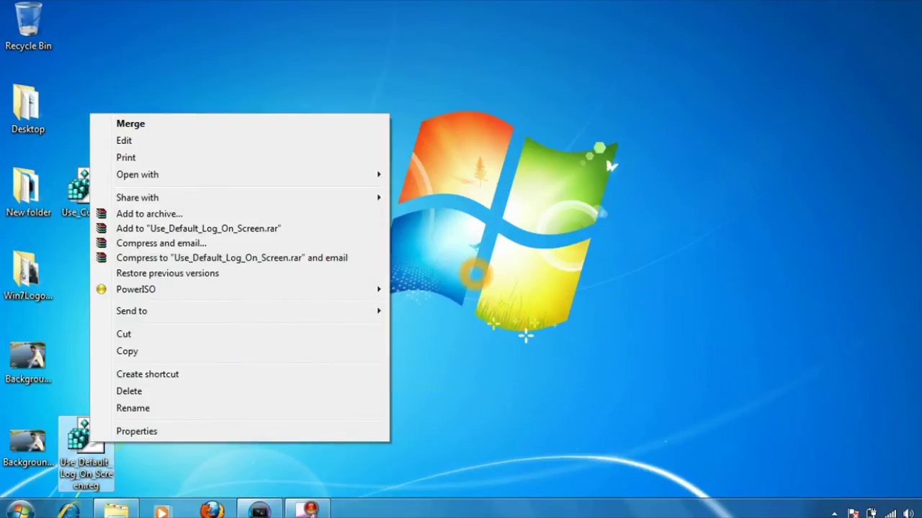
key("Return")
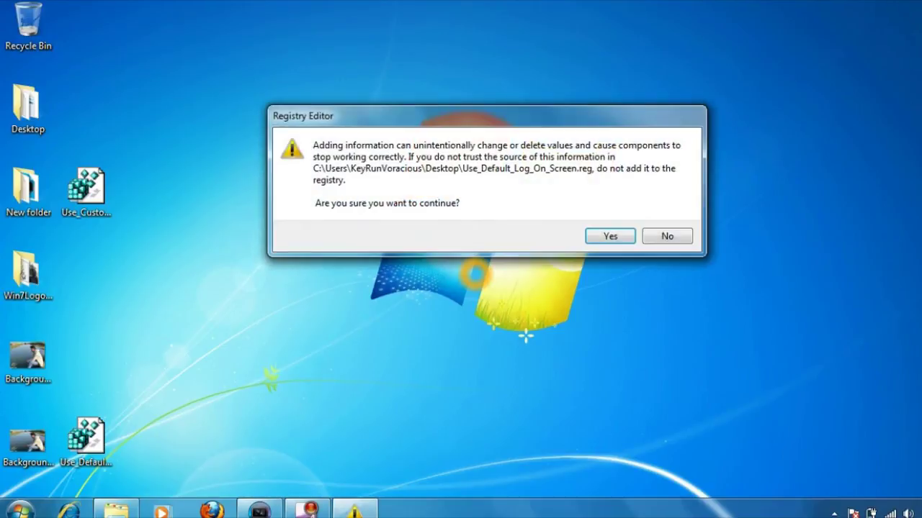
left_click(609, 235)
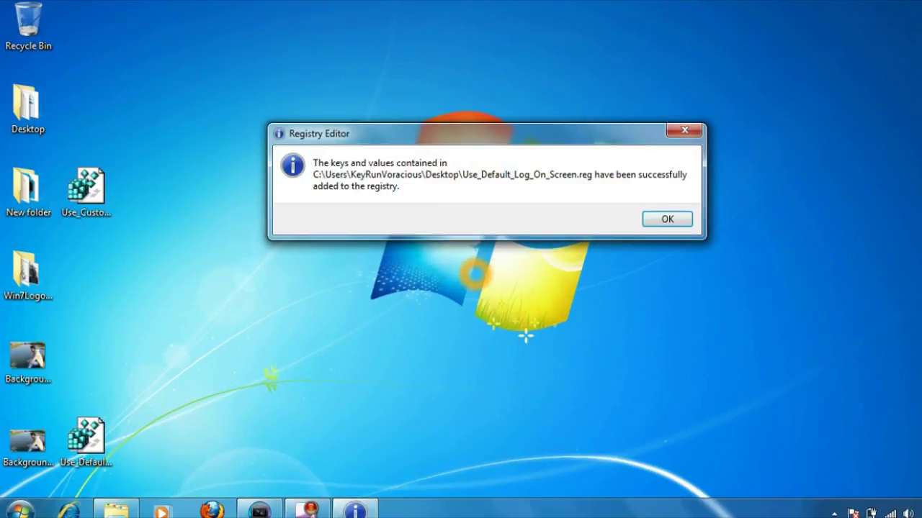
left_click(666, 219)
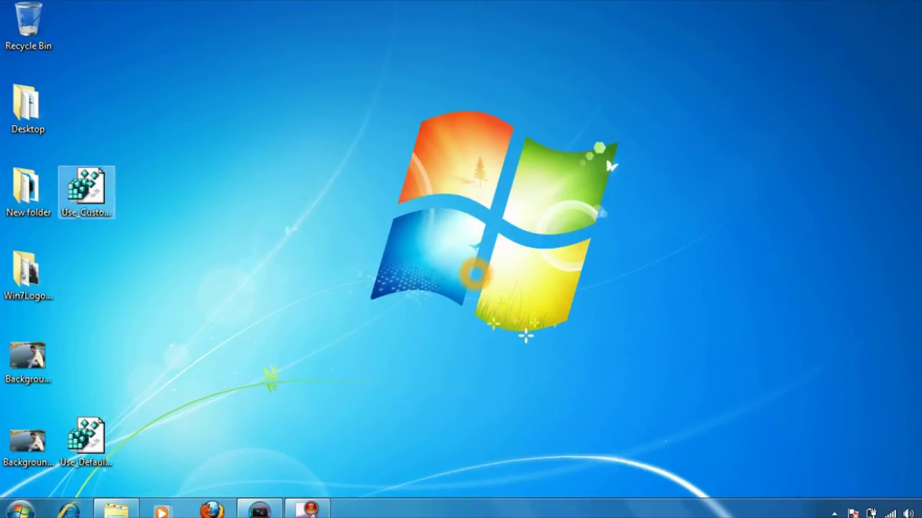
- Move the Use_Custom_Log_On_Screen.reg icon down beside BackgroundDefault.jpg, above the default script
left_click(86, 189)
left_click_drag(86, 219, 87, 353)
right_click(93, 350)
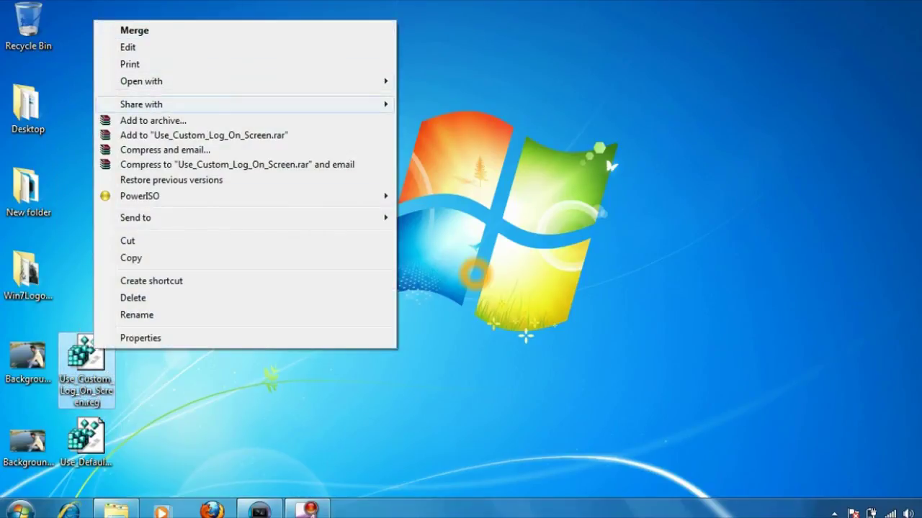
mouse_move(216, 105)
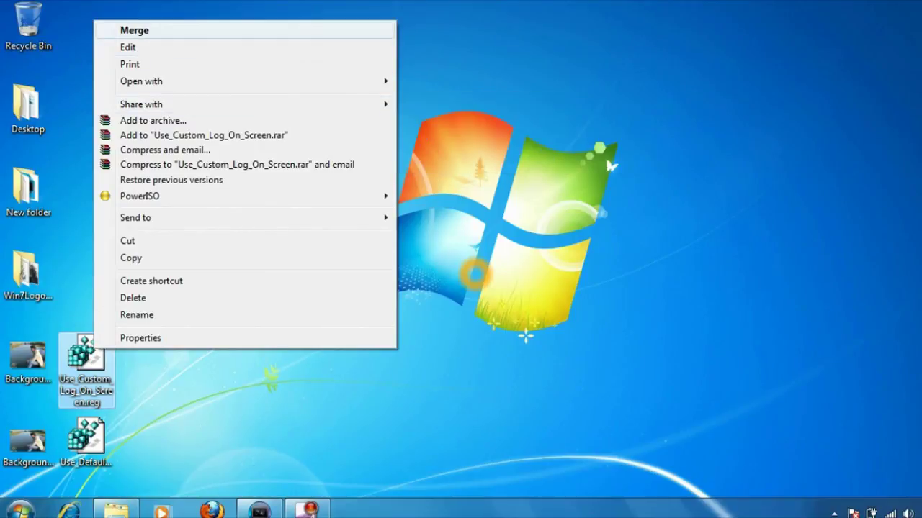
key("Escape")
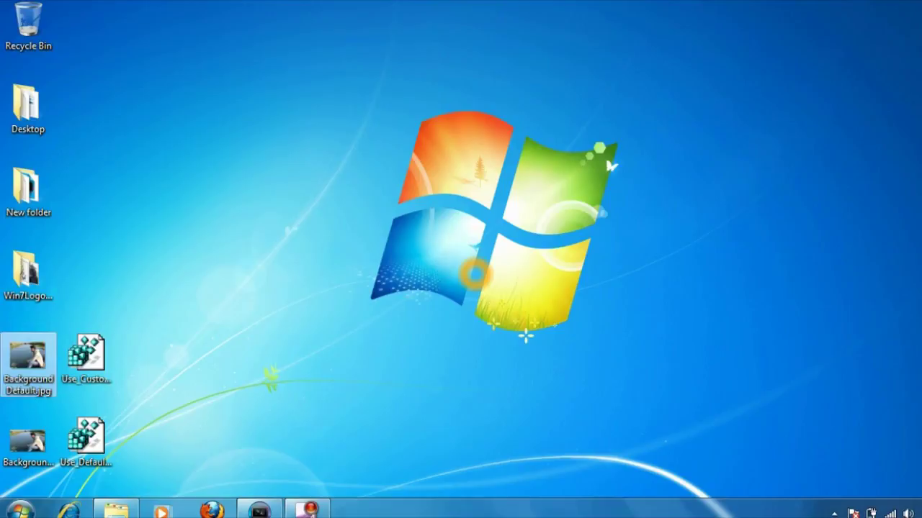
left_click(28, 442)
left_click(28, 359)
left_click(28, 442)
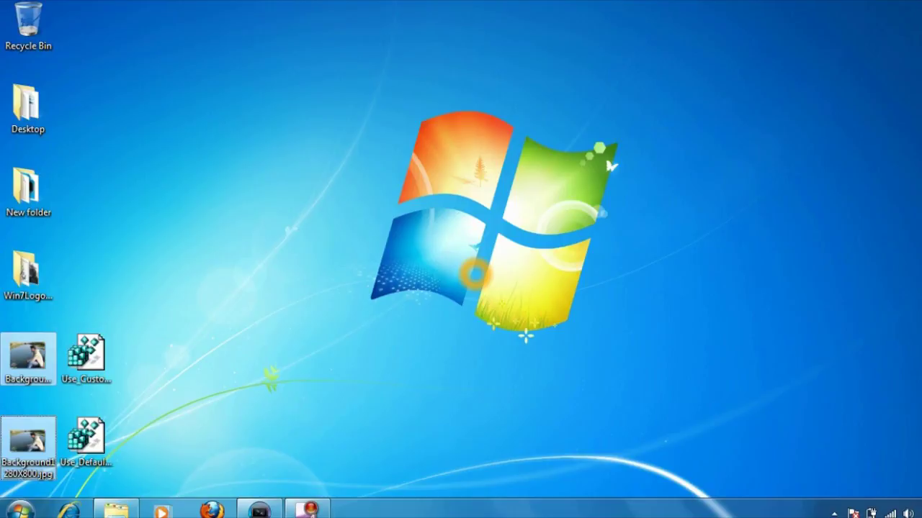
left_click(28, 358)
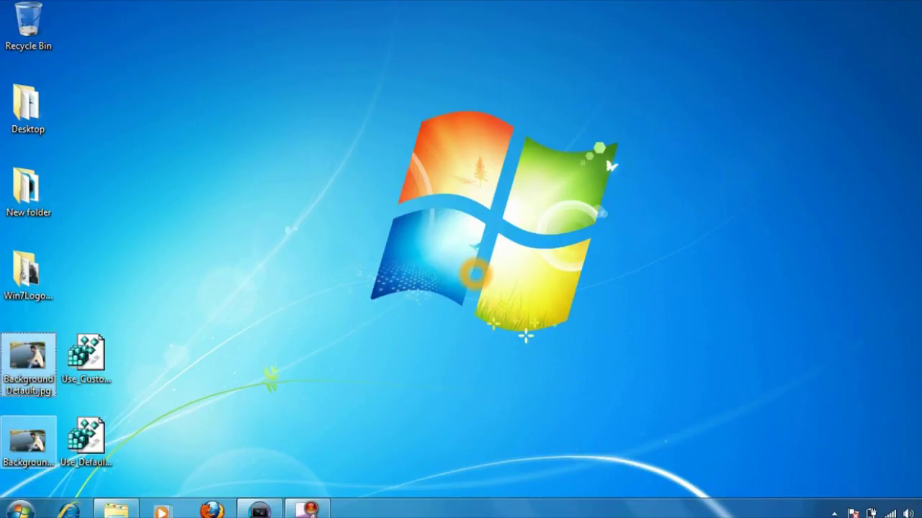
left_click(28, 443)
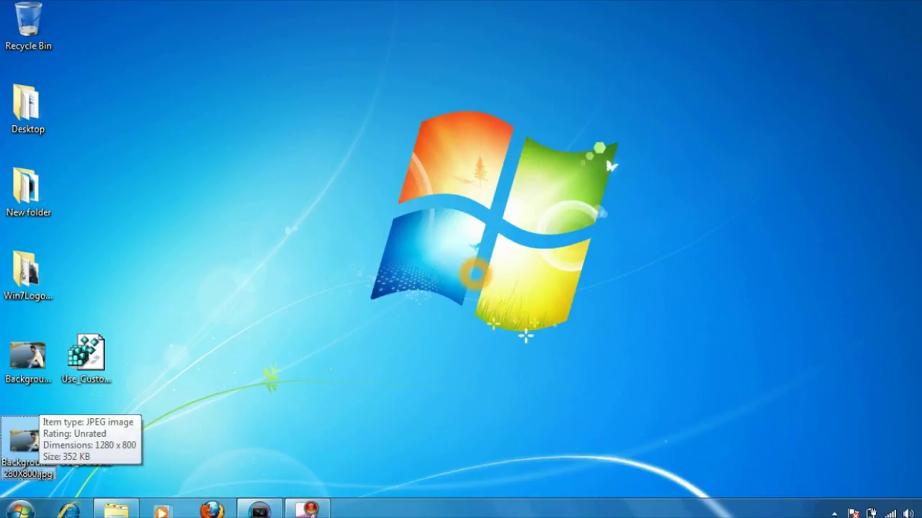
left_click(28, 358)
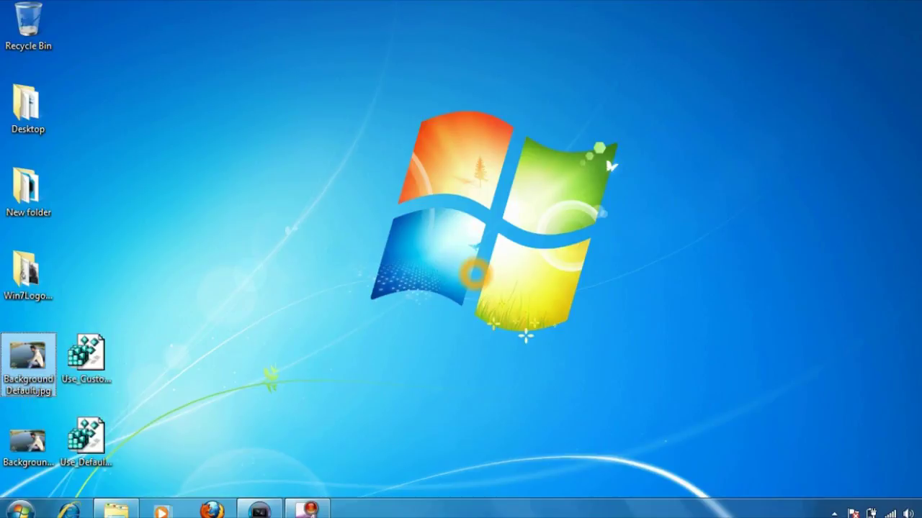
left_click(29, 442)
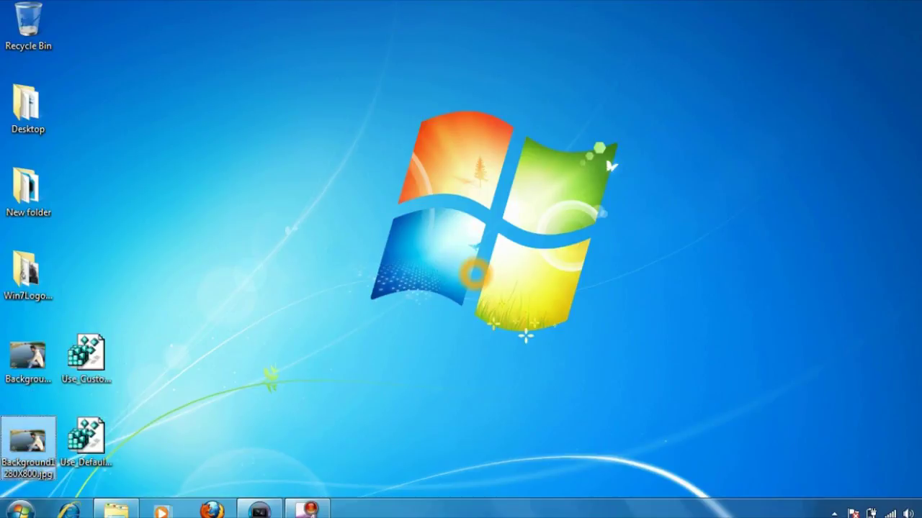